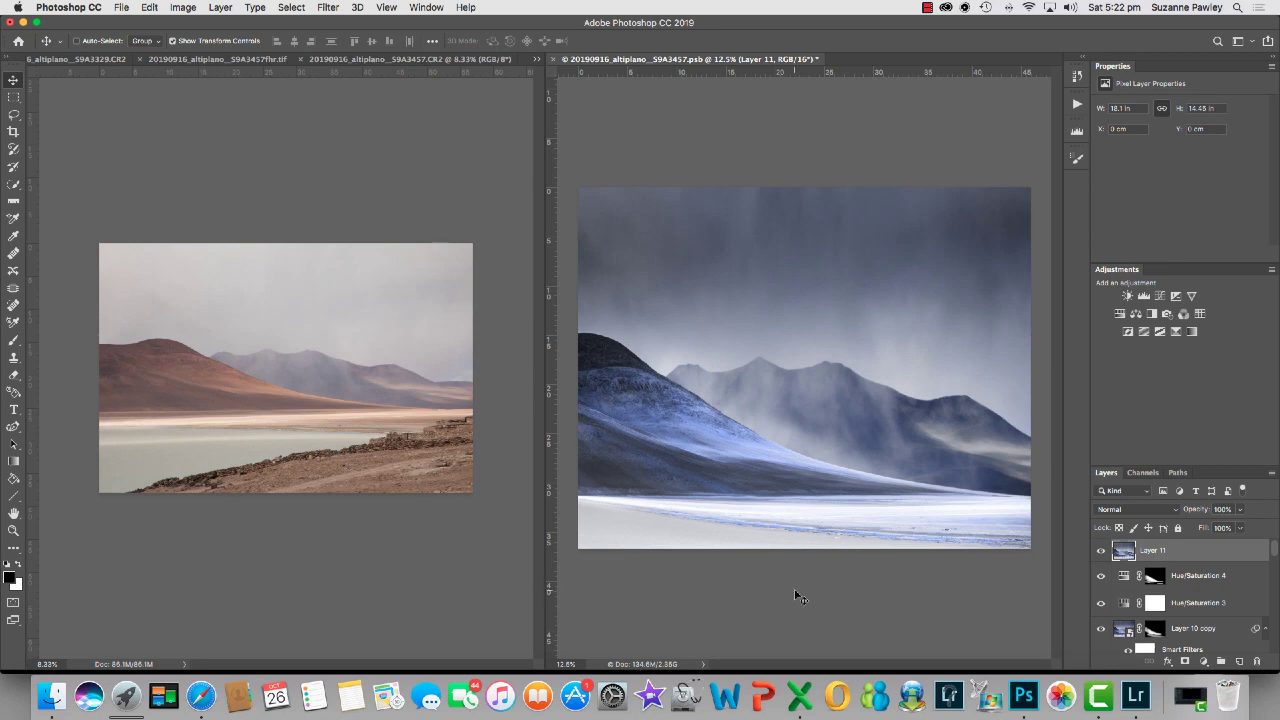
Step: Scroll down the Layers panel to reach the original Background layer
scroll(1104, 620, down, 4)
scroll(1101, 660, down, 5)
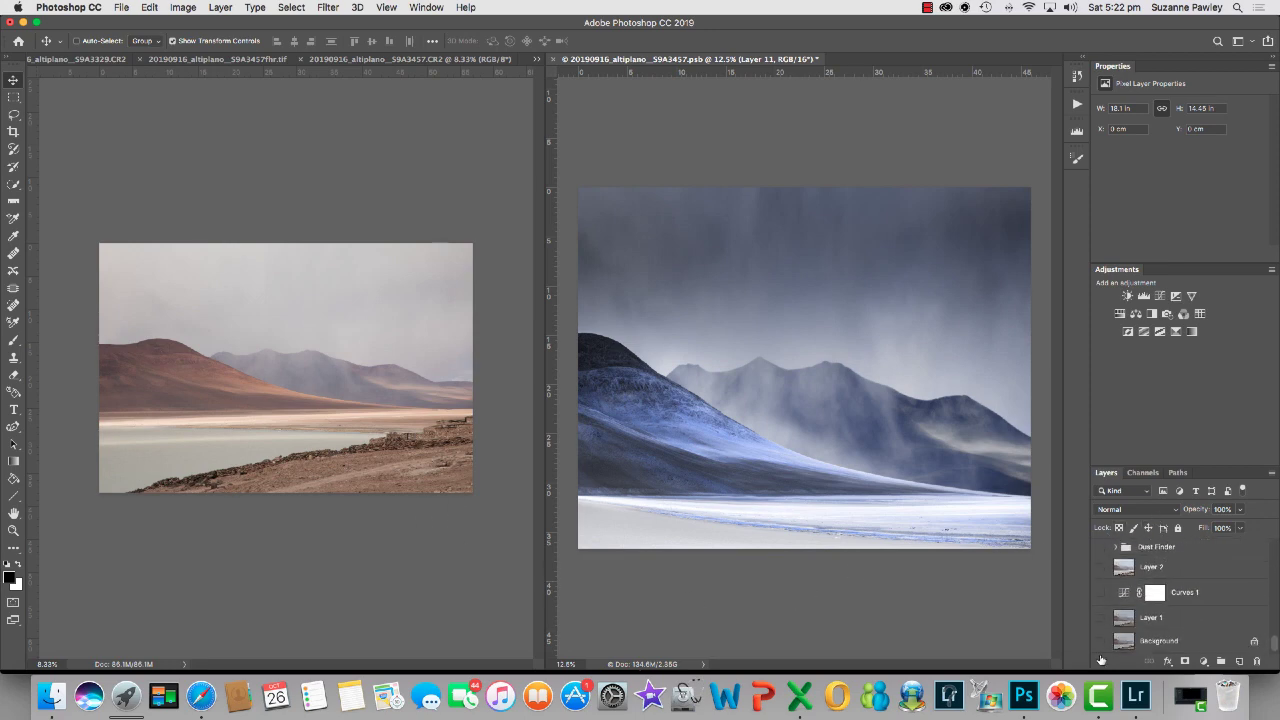
alt+click(1101, 641)
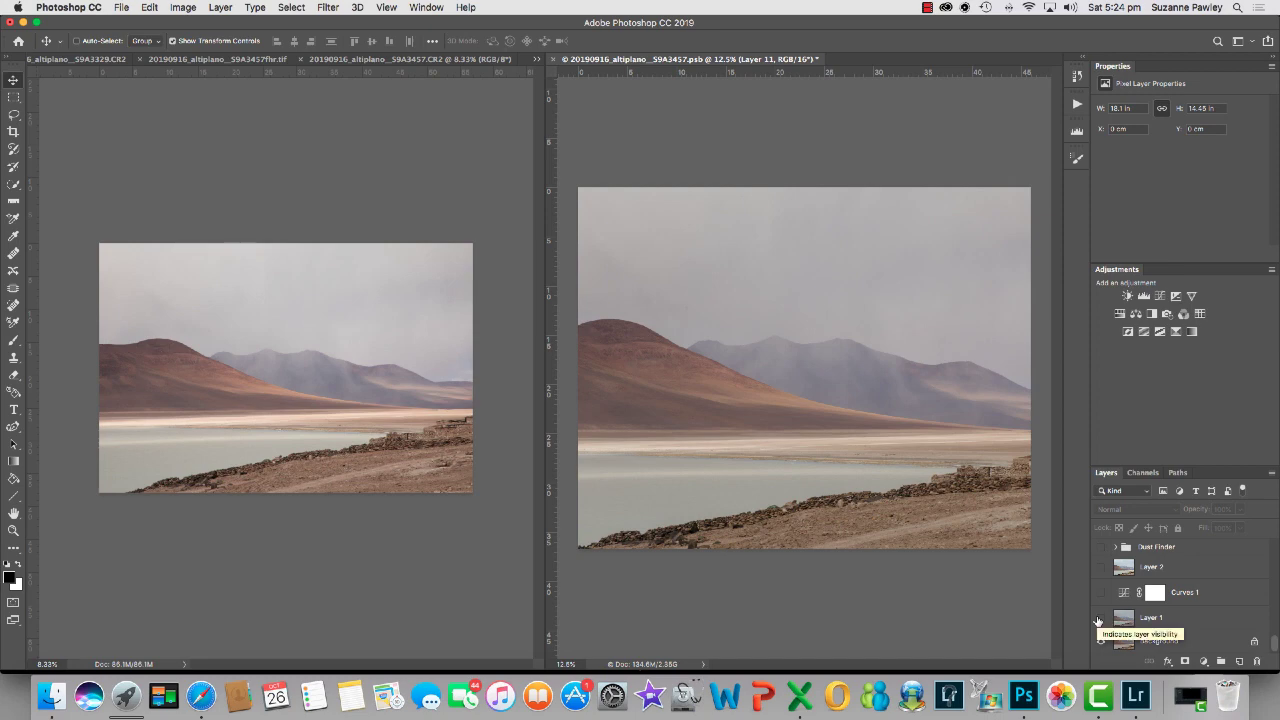
Step: Make Layer 1, the Curves 1 brightening adjustment and Layer 2 visible again
click(1099, 619)
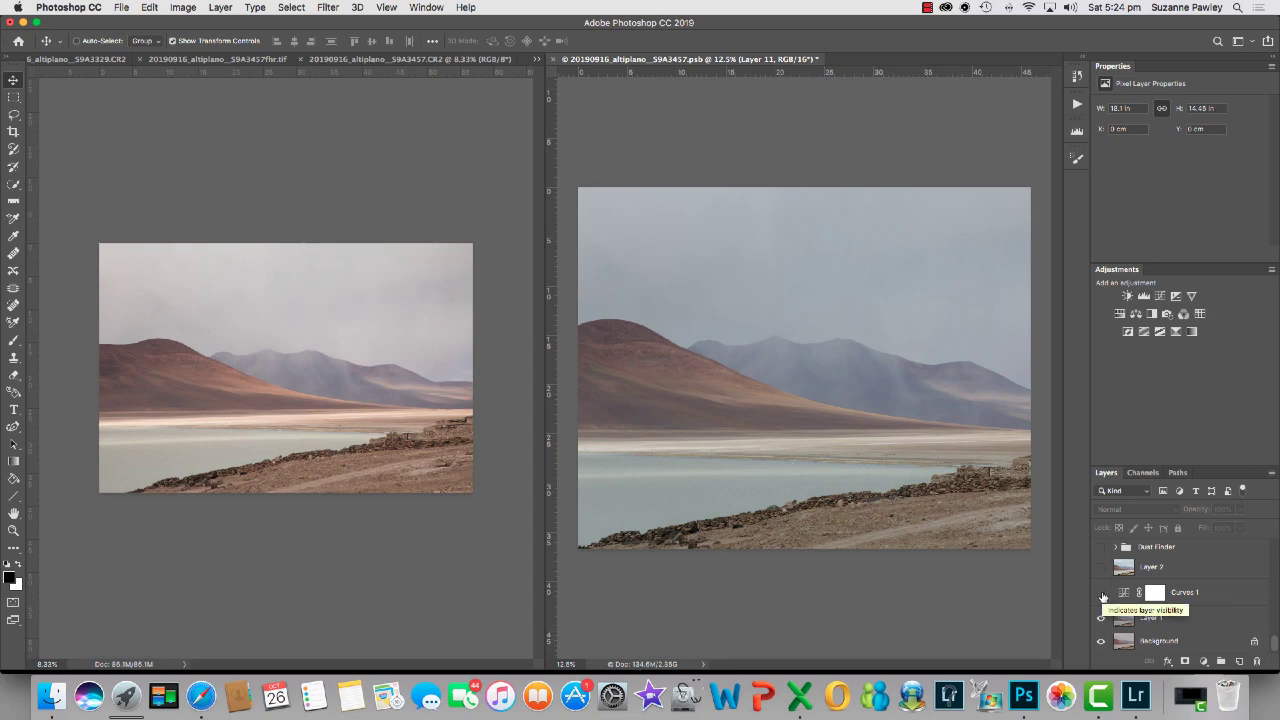
click(1102, 596)
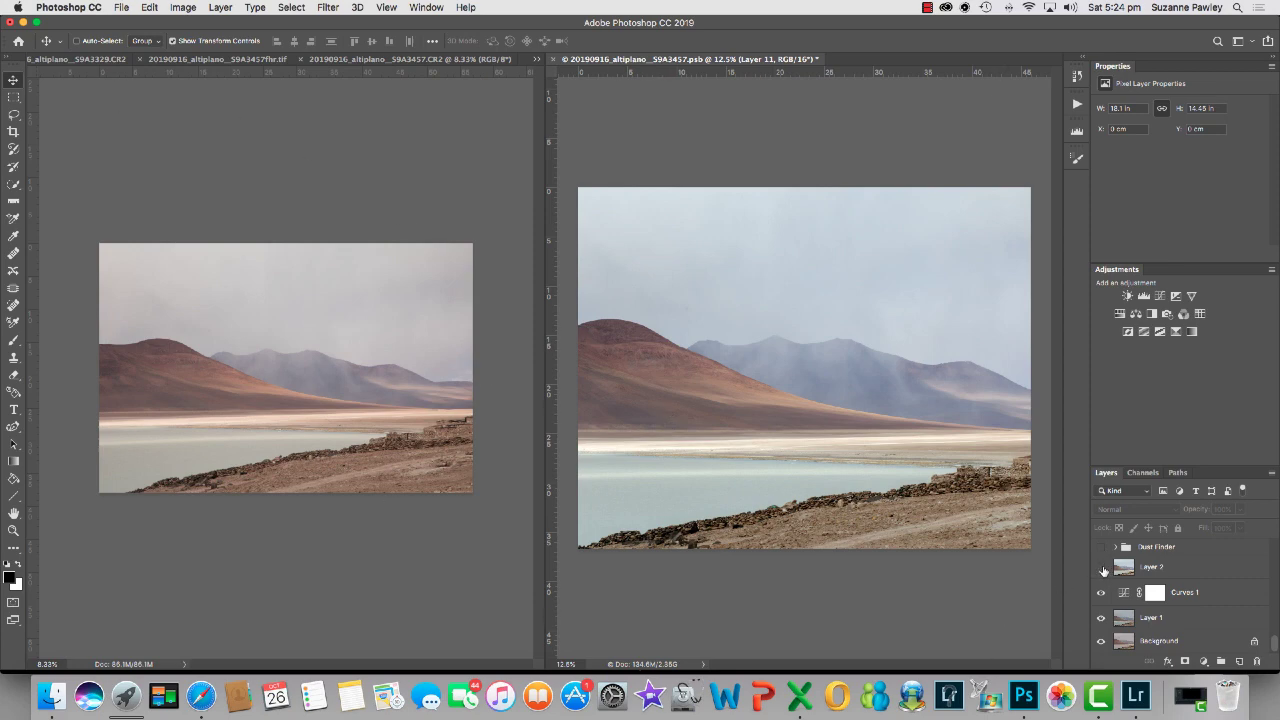
click(1102, 568)
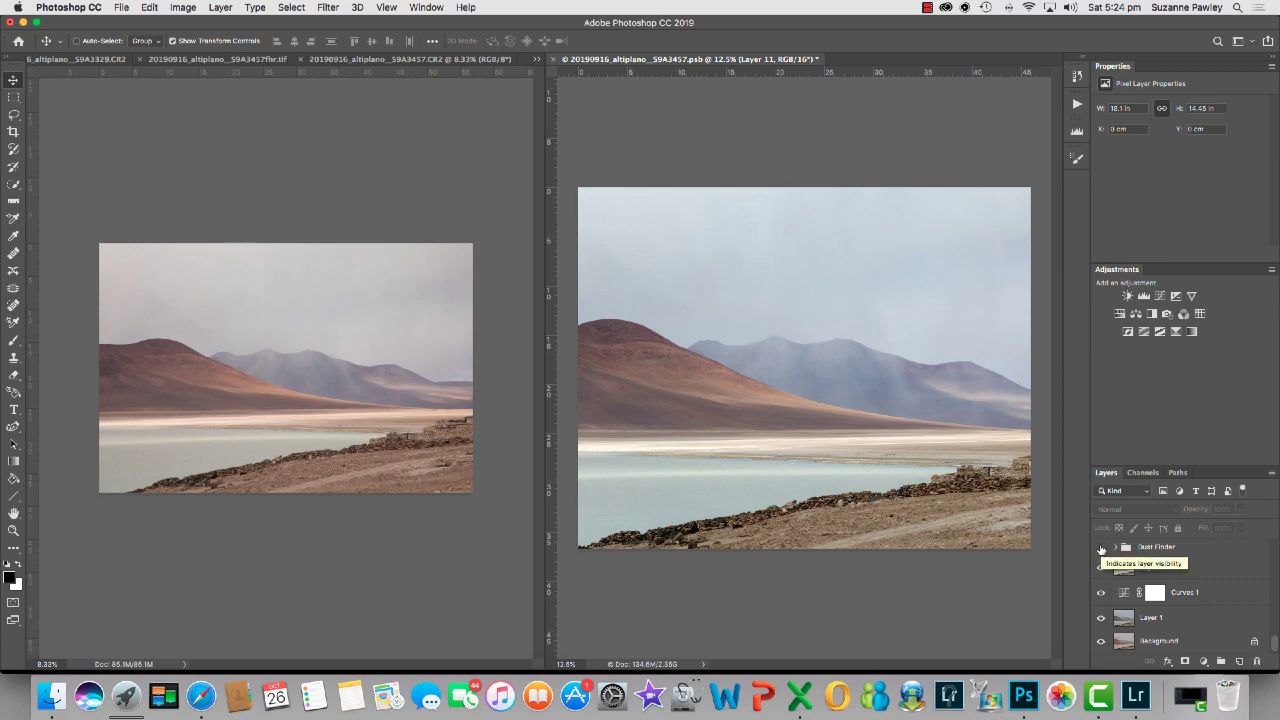
scroll(1101, 549, up, 1)
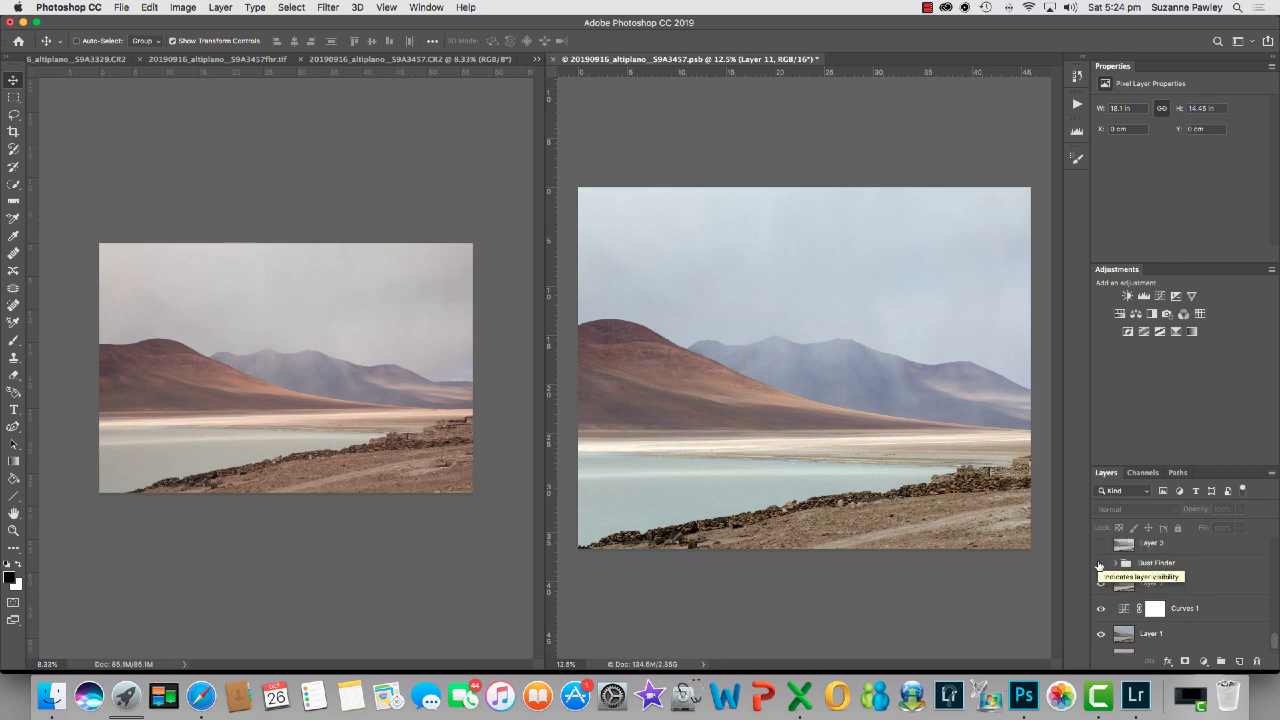
scroll(1110, 580, up, 3)
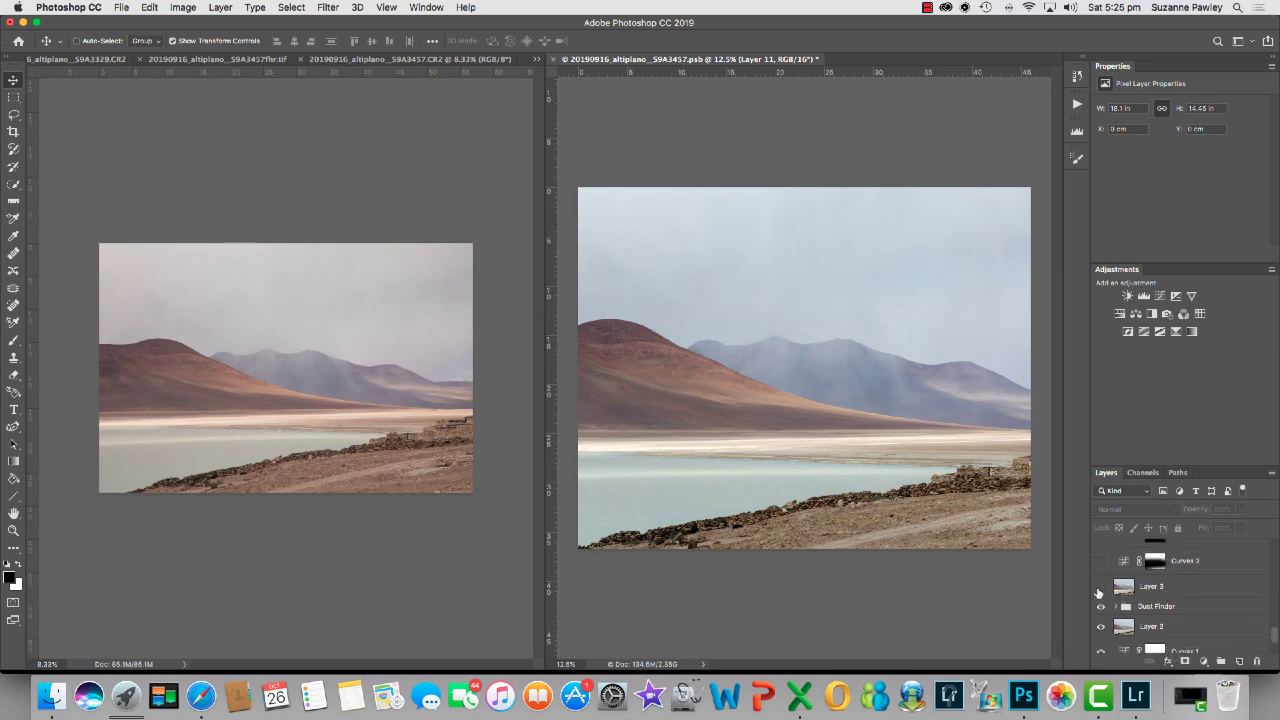
Step: Compare the image with and without Layer 3's reshaped mountains and shoreline, leaving it visible
click(1100, 588)
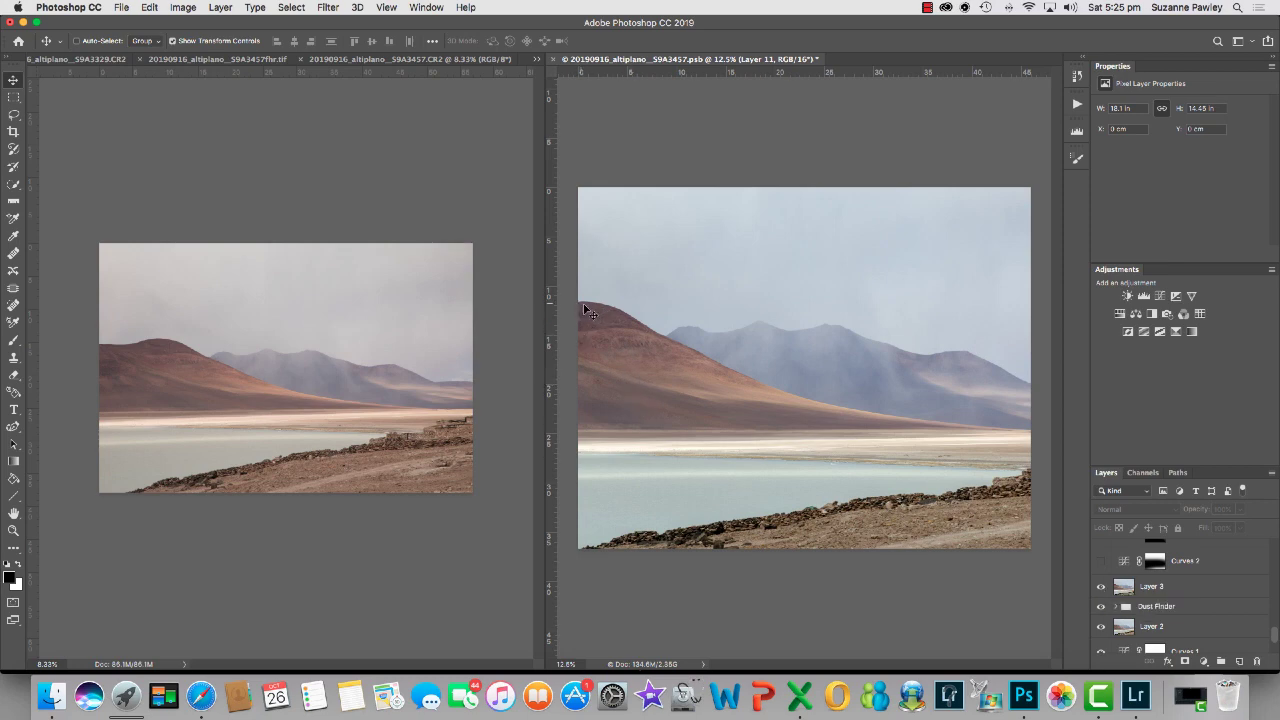
click(1102, 588)
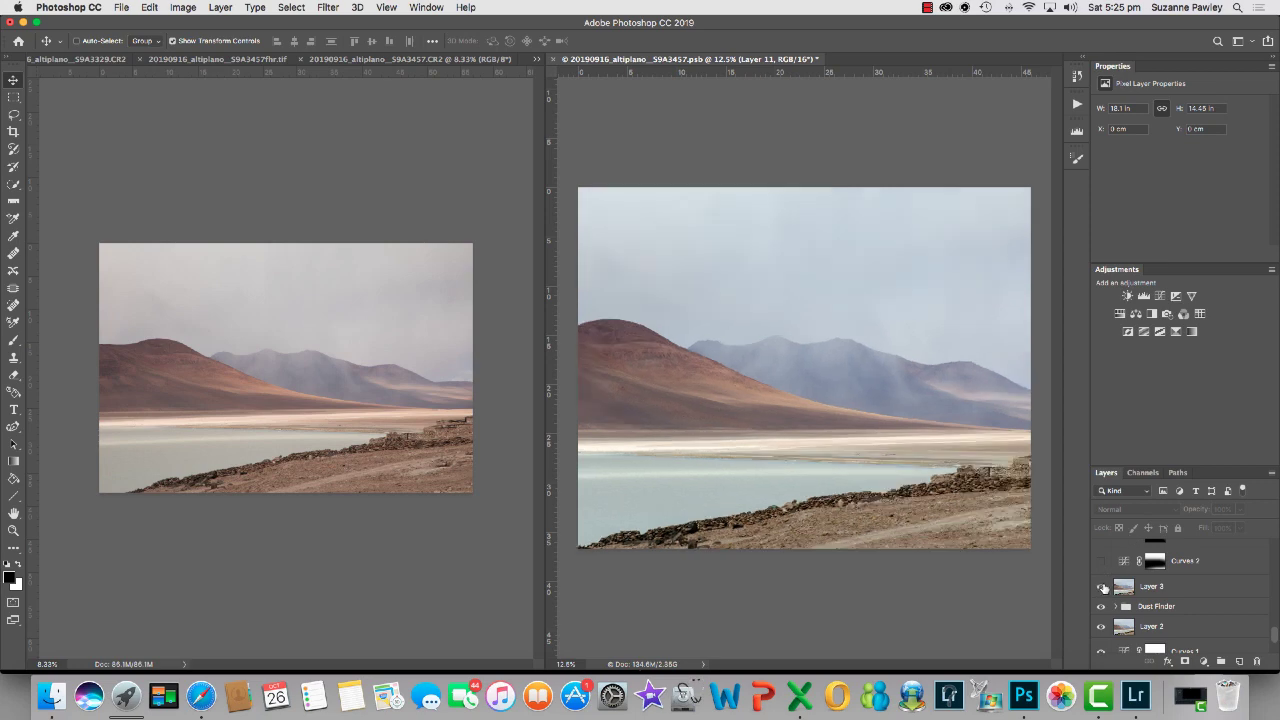
click(1102, 588)
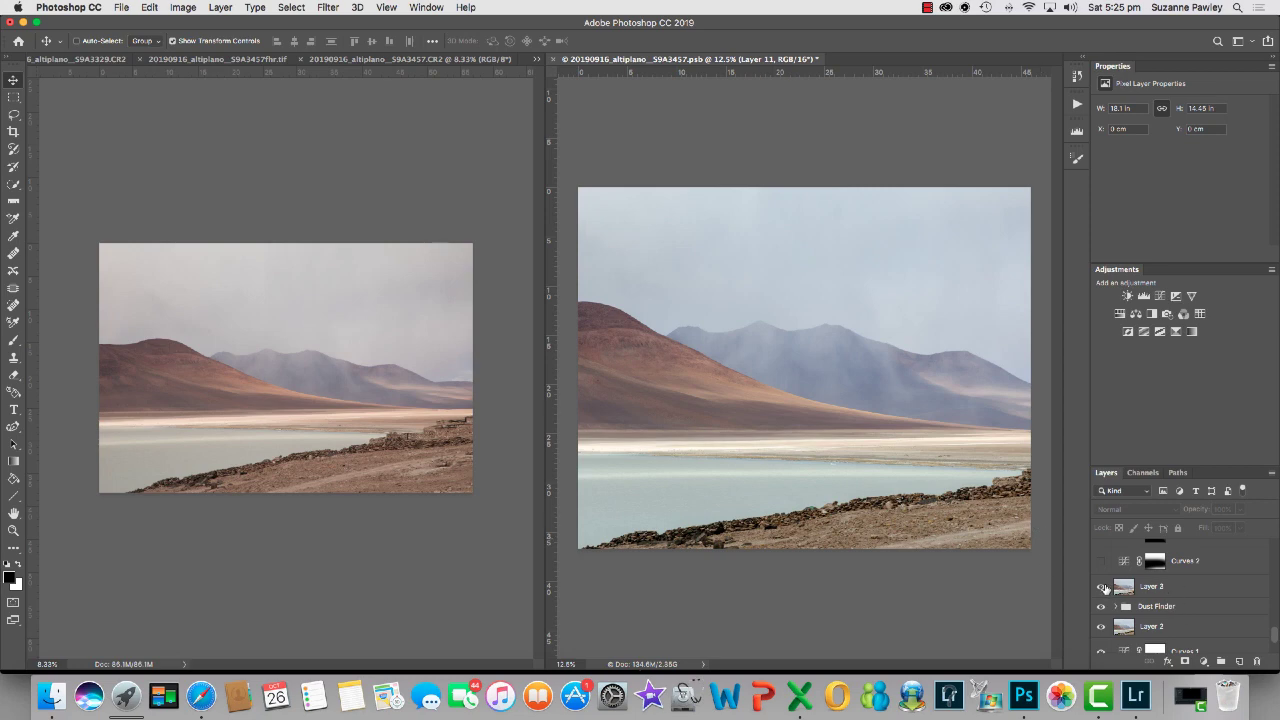
click(1104, 588)
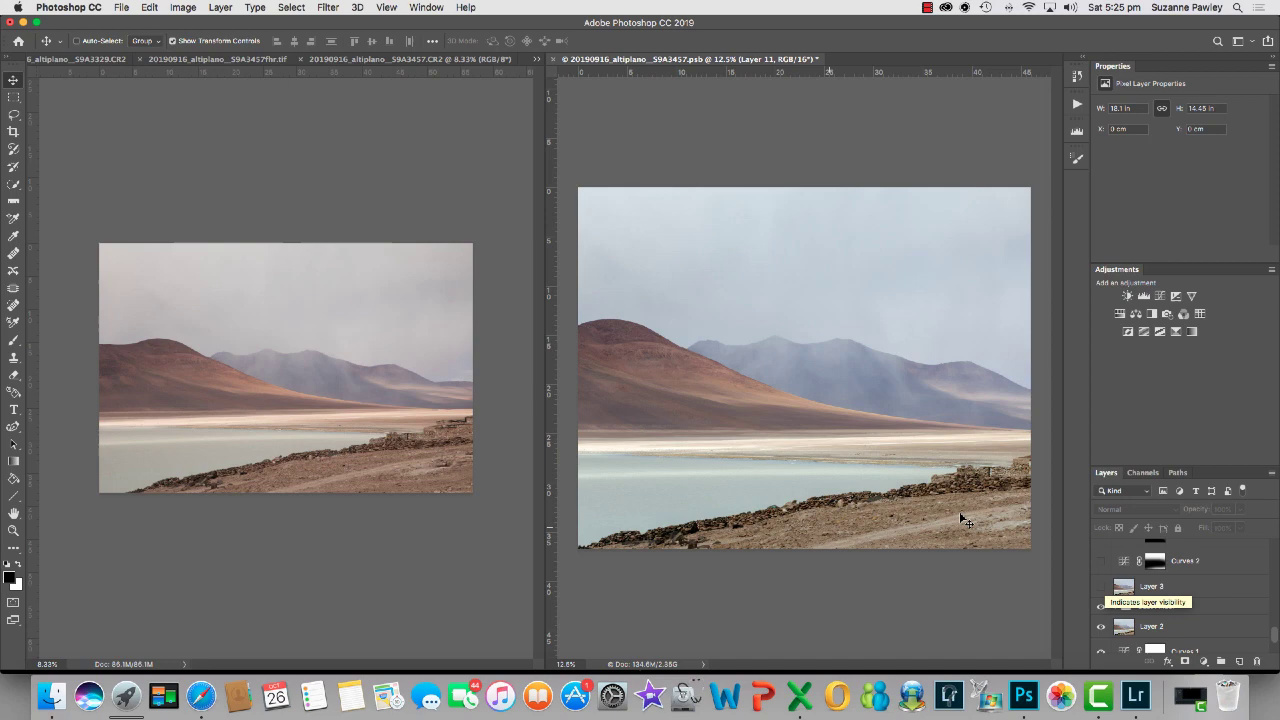
click(1101, 590)
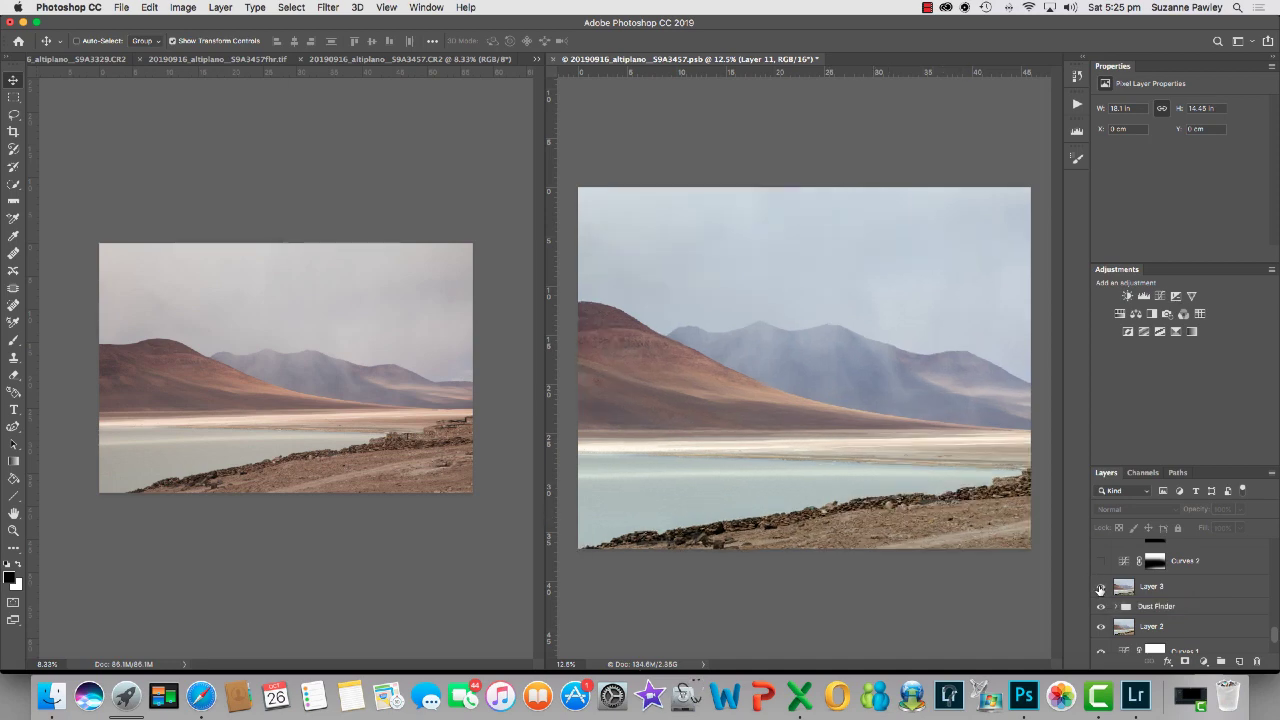
click(1101, 590)
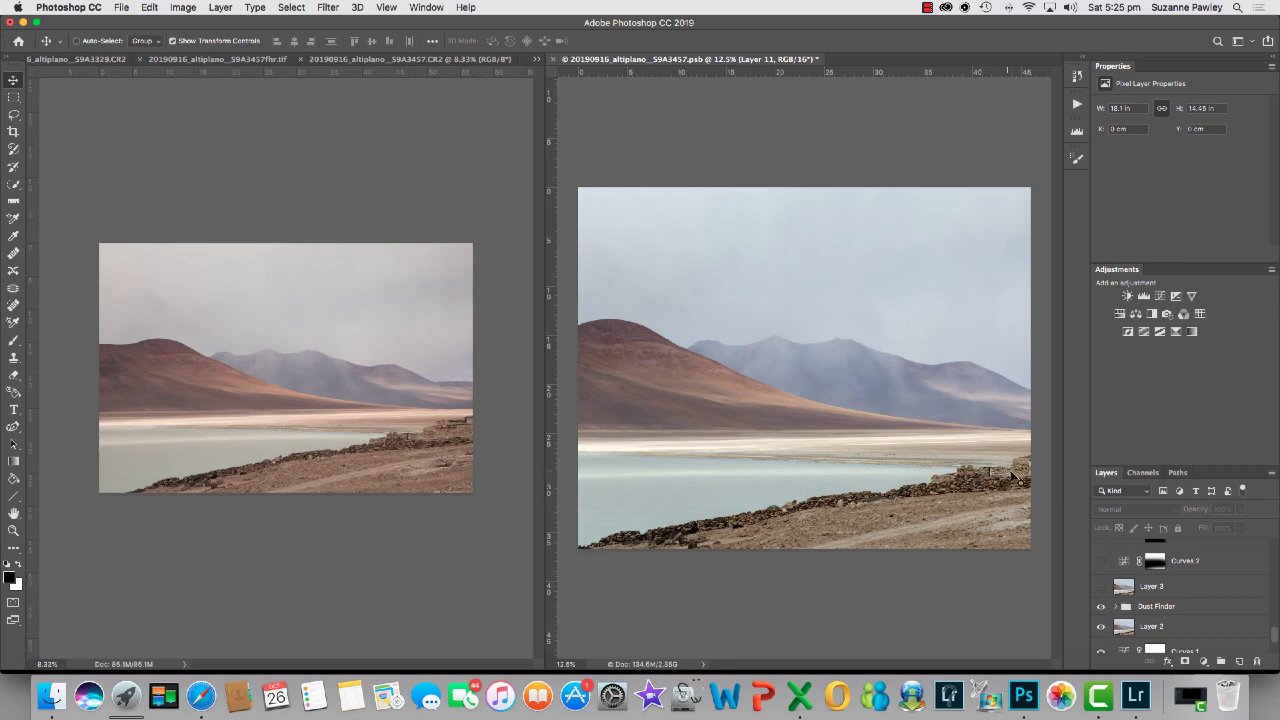
click(1101, 589)
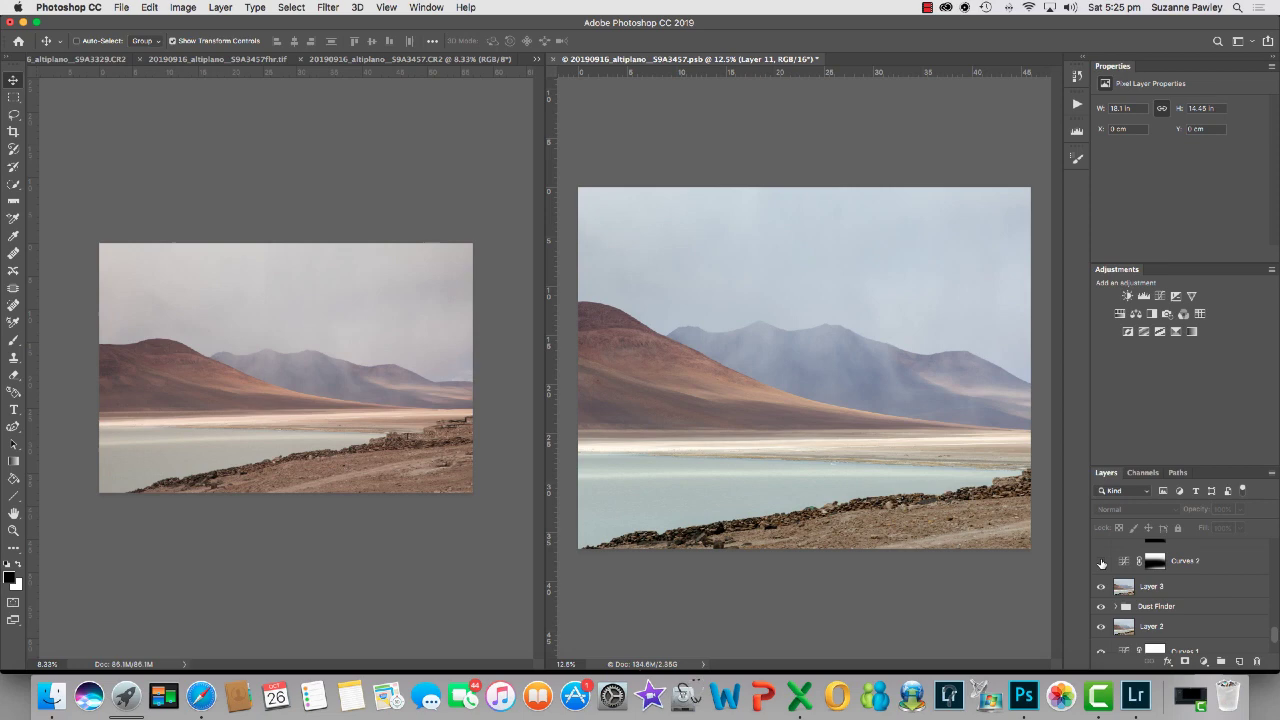
Step: Turn on Curves 2, Curves 3 and Curves 4 to cool, darken and brighten the image
click(1101, 561)
scroll(1101, 563, up, 1)
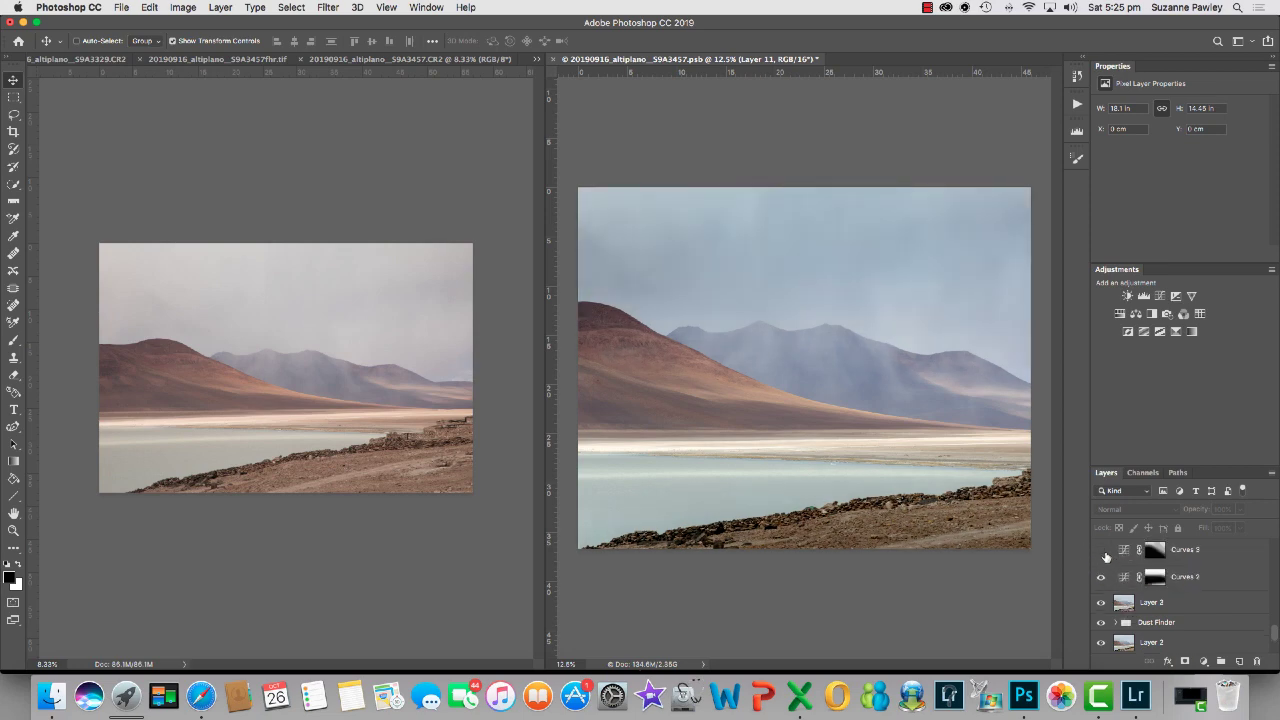
click(1101, 550)
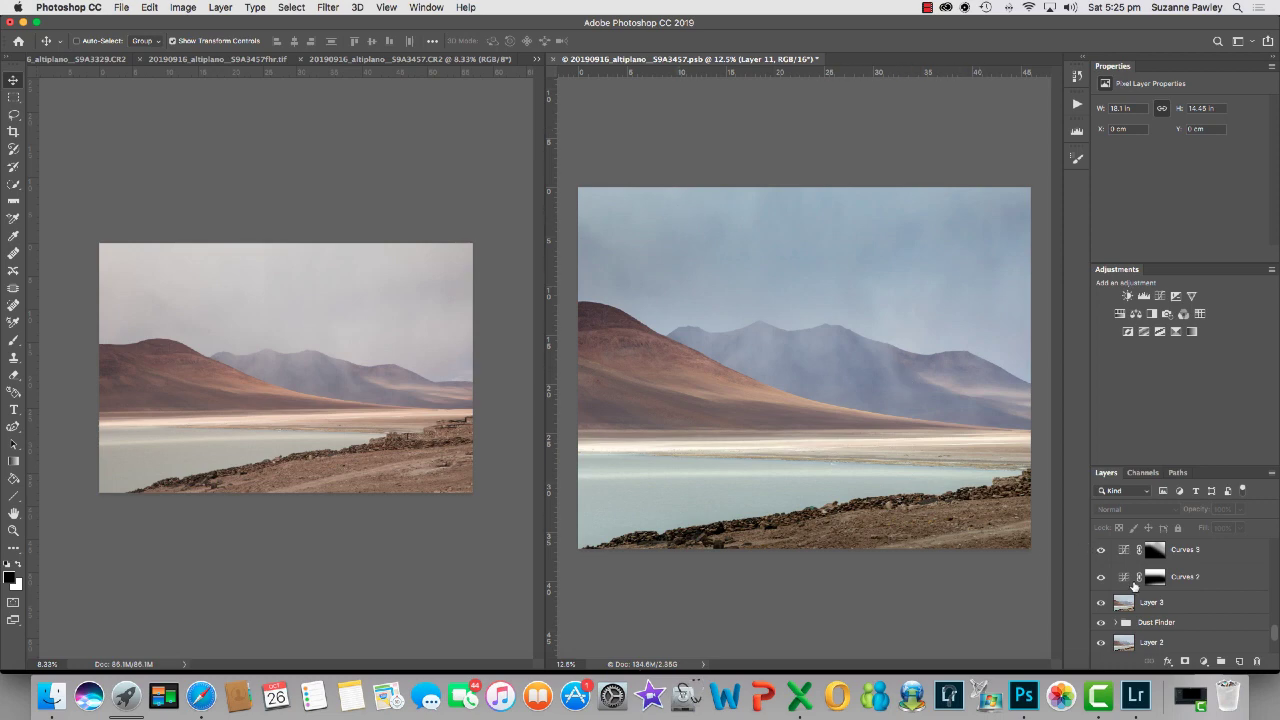
scroll(1134, 585, up, 2)
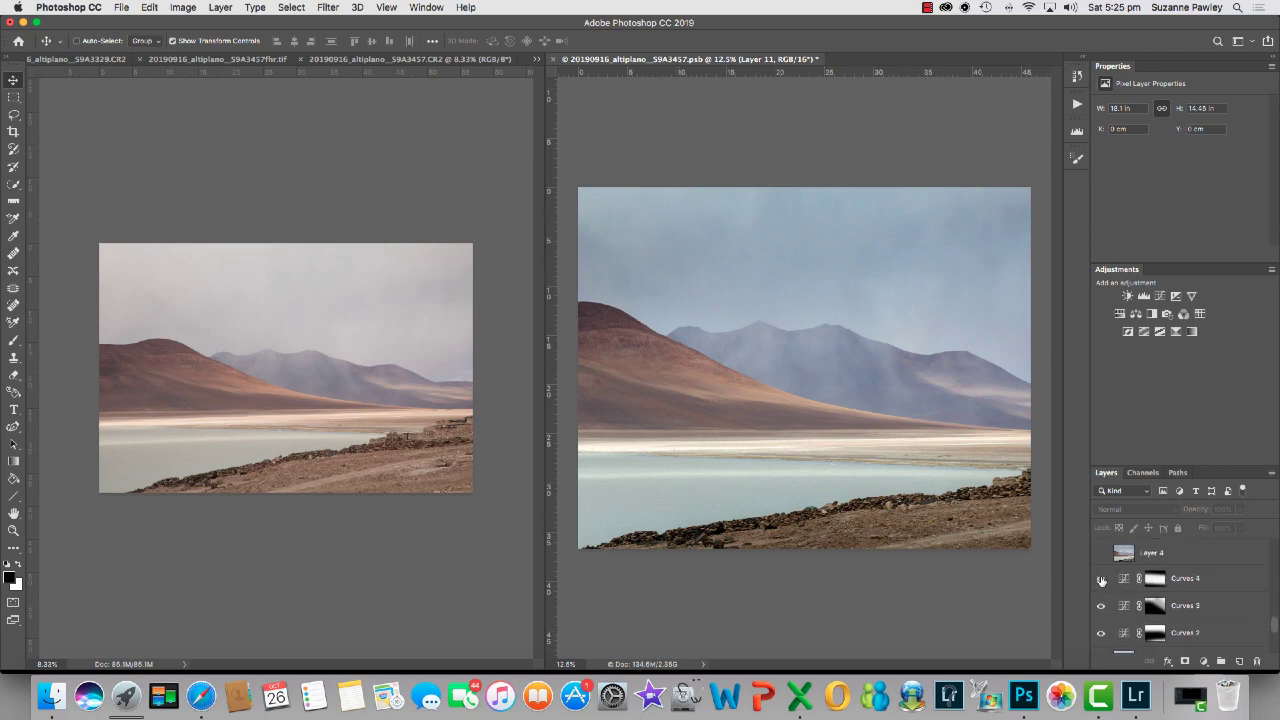
click(1101, 579)
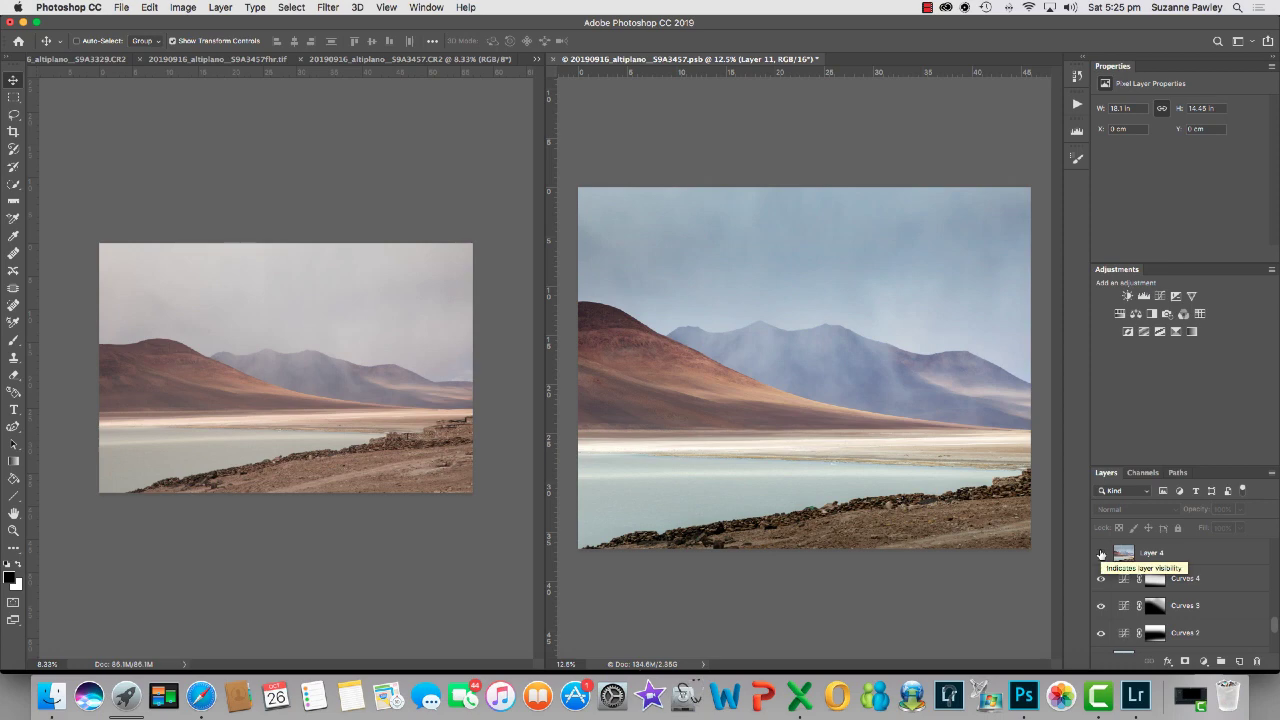
Step: Compare the rocky shore with and without Layer 4, leaving Layer 4 visible
click(1101, 554)
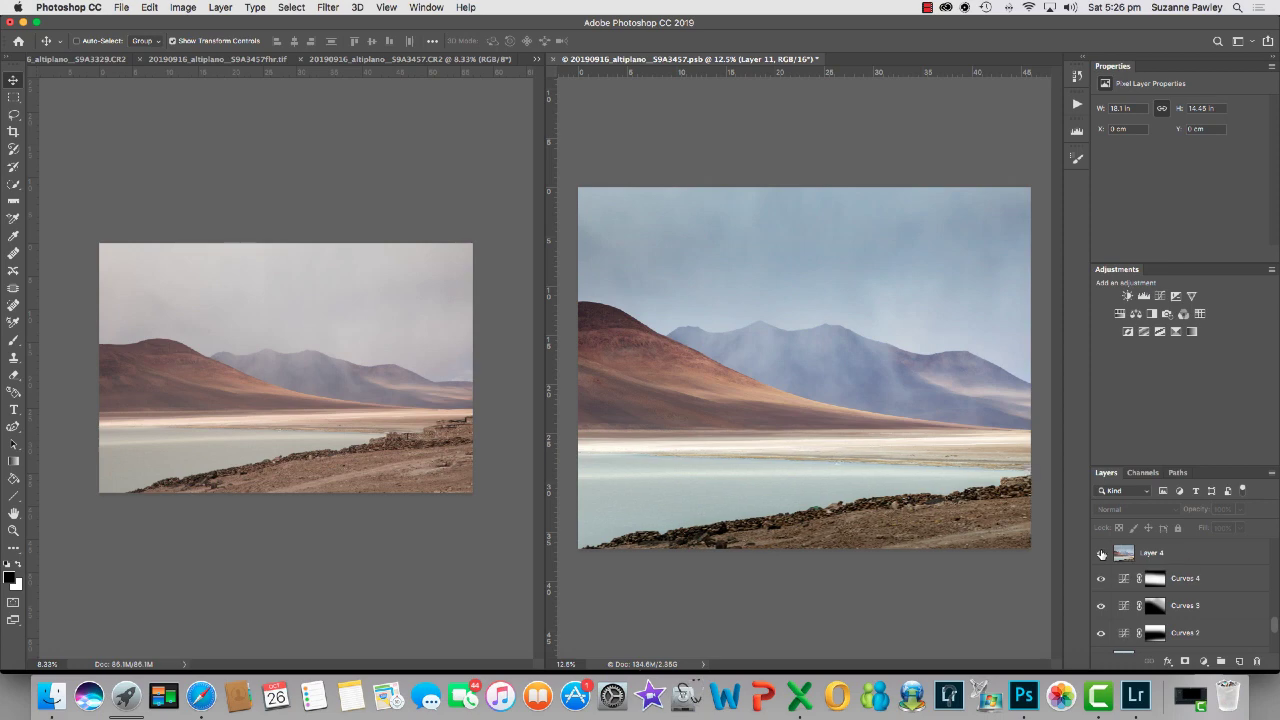
click(1101, 554)
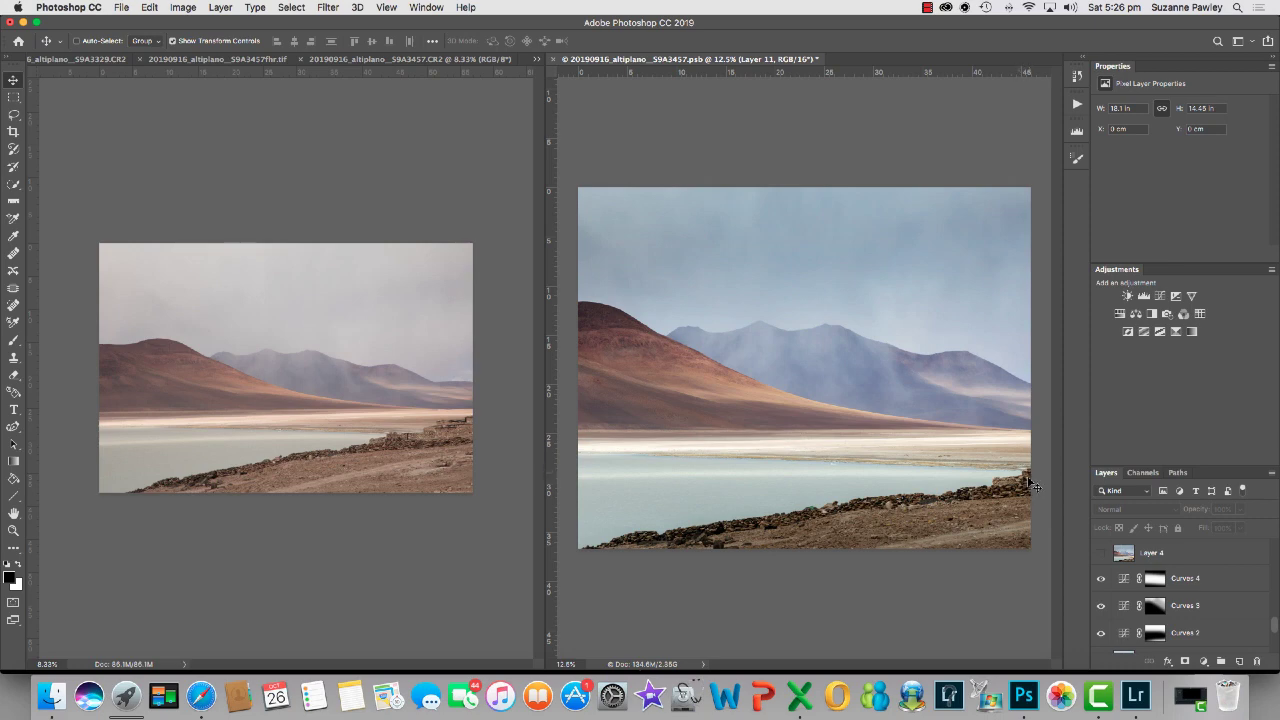
click(1101, 553)
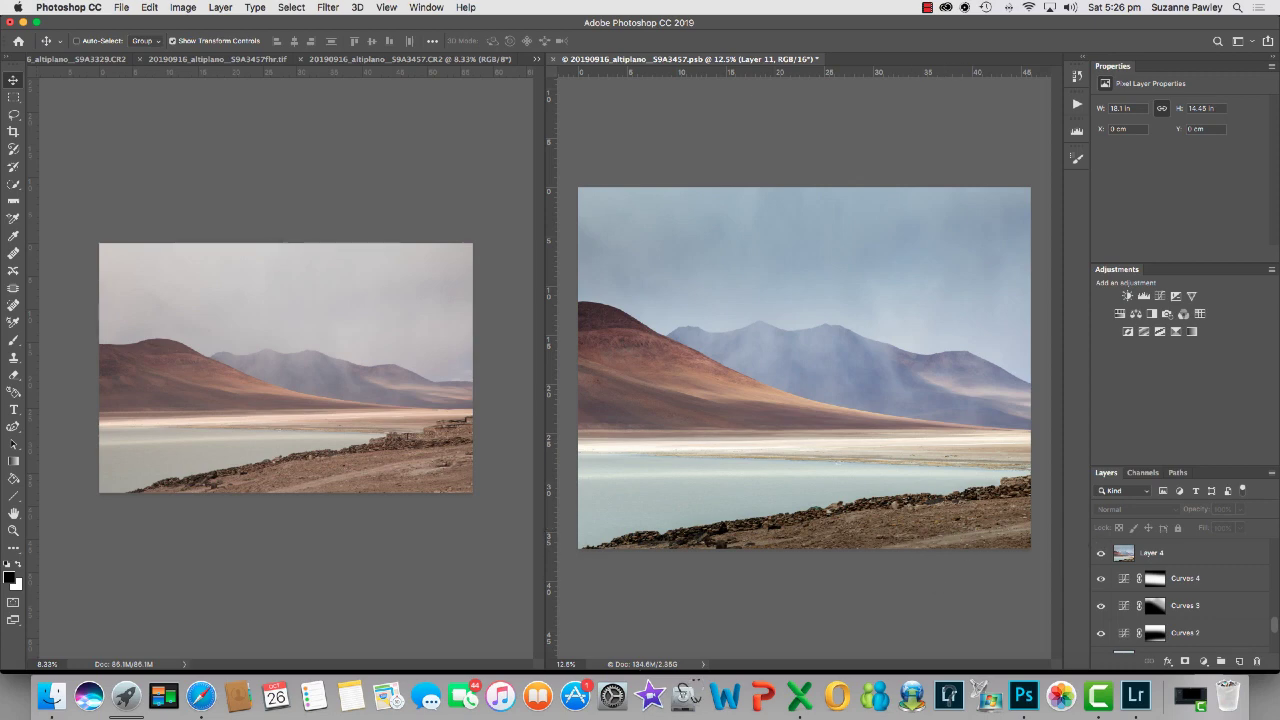
scroll(1101, 581, up, 2)
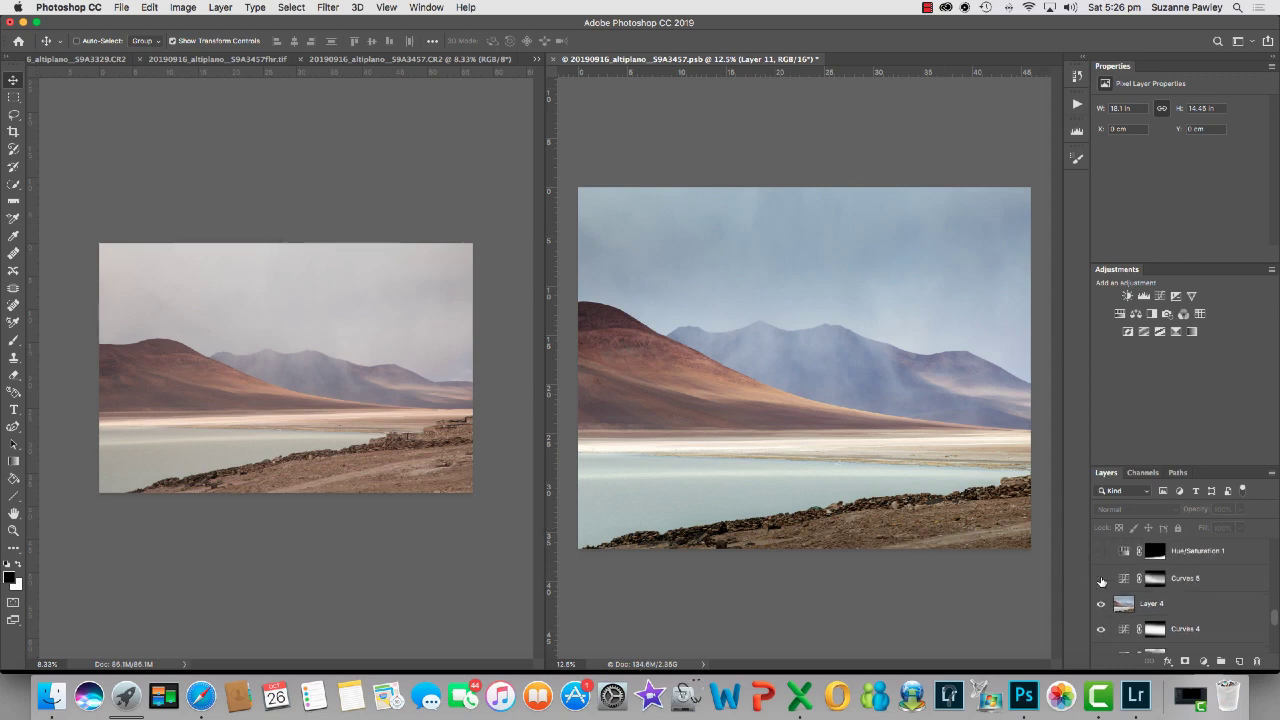
Step: Show Curves 5, then compare Hue/Saturation 1 off and on, leaving it visible
click(1101, 579)
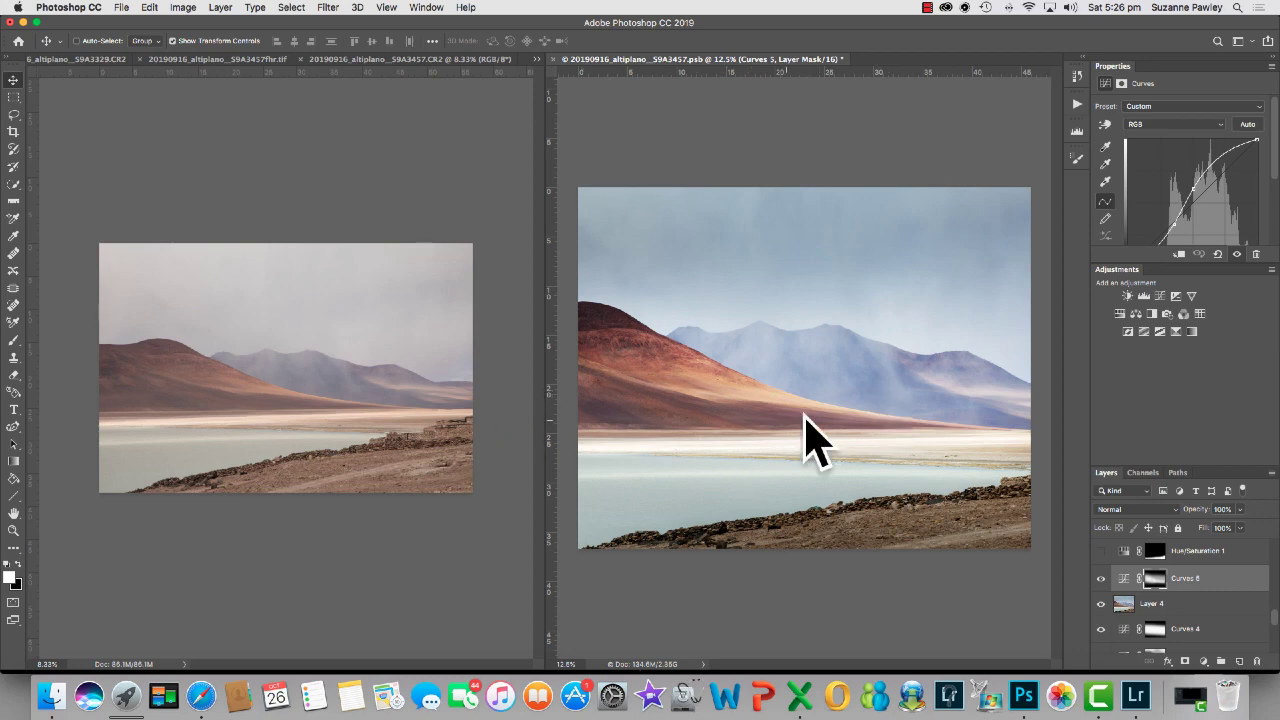
click(1101, 550)
click(1101, 551)
click(1101, 551)
scroll(1133, 593, up, 2)
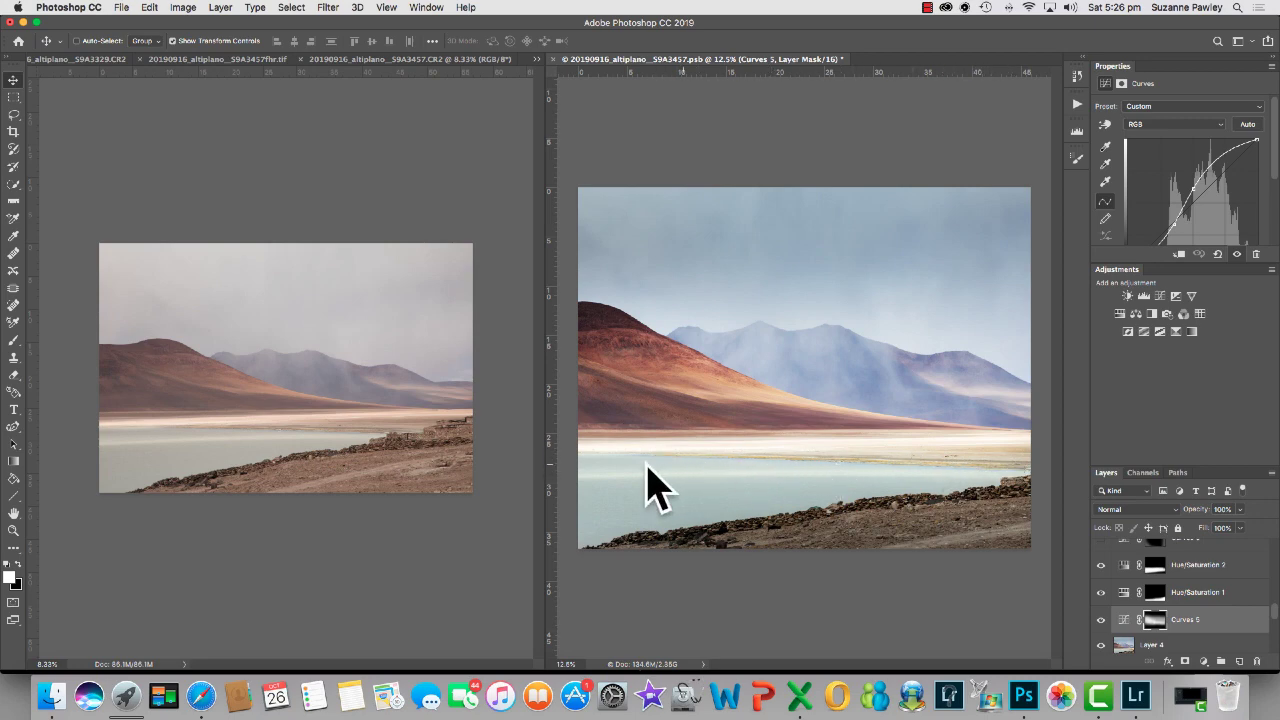
Step: Turn on Selective Color 1, then stamp all visible layers into a new Layer 5
scroll(1178, 589, up, 2)
scroll(1178, 589, up, 1)
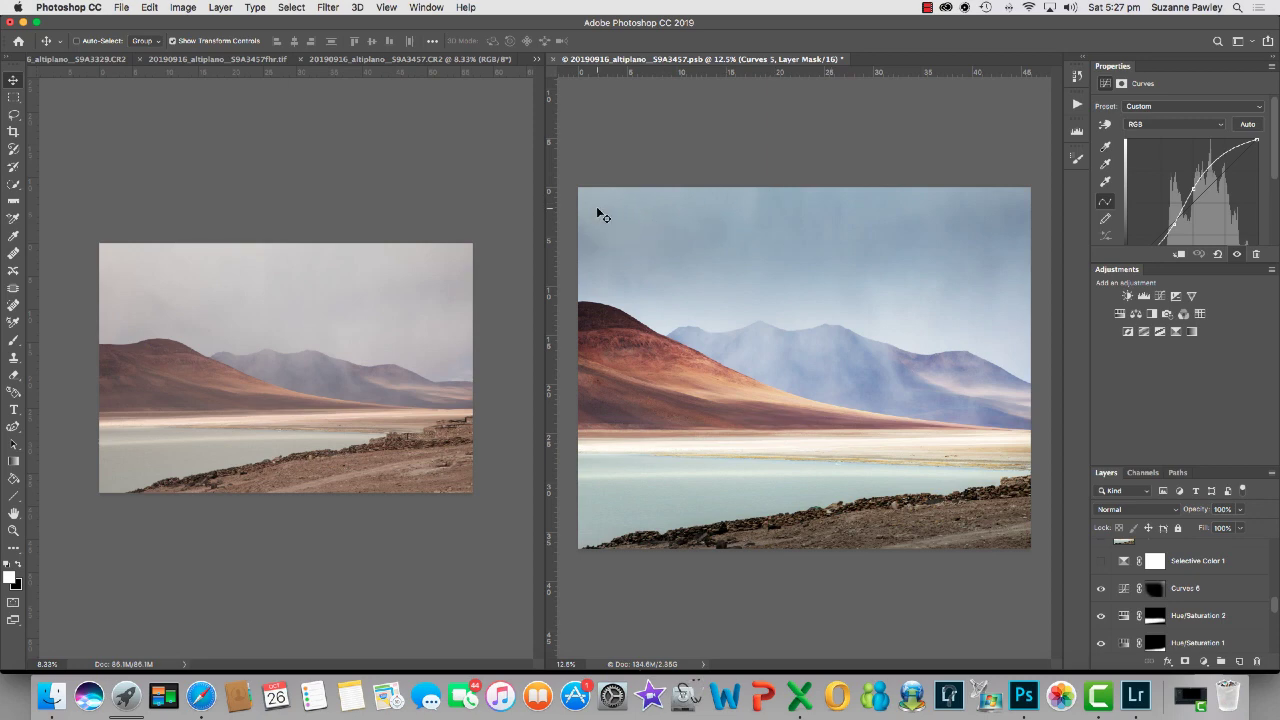
click(1103, 562)
key(super+alt+shift+e)
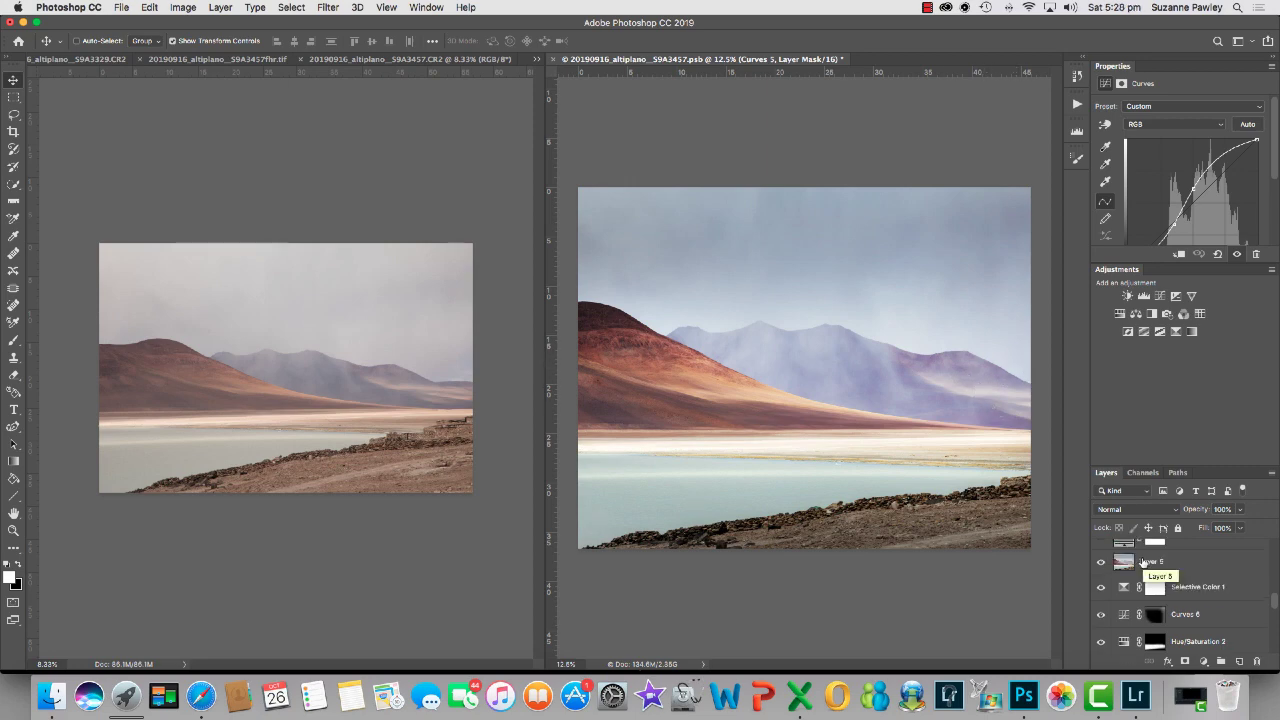
Step: Check Layer 5's effect, then turn on and select the Soft Light Color Fill 1
click(1102, 564)
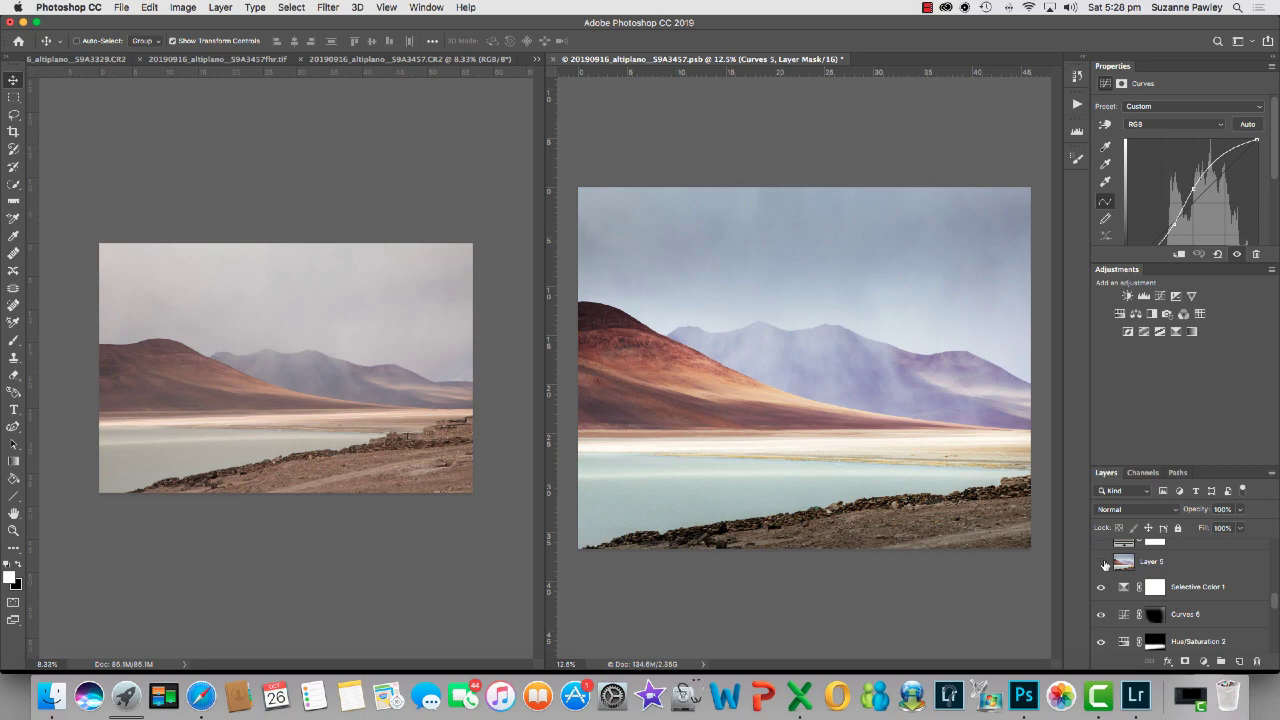
click(1102, 563)
scroll(1148, 558, up, 1)
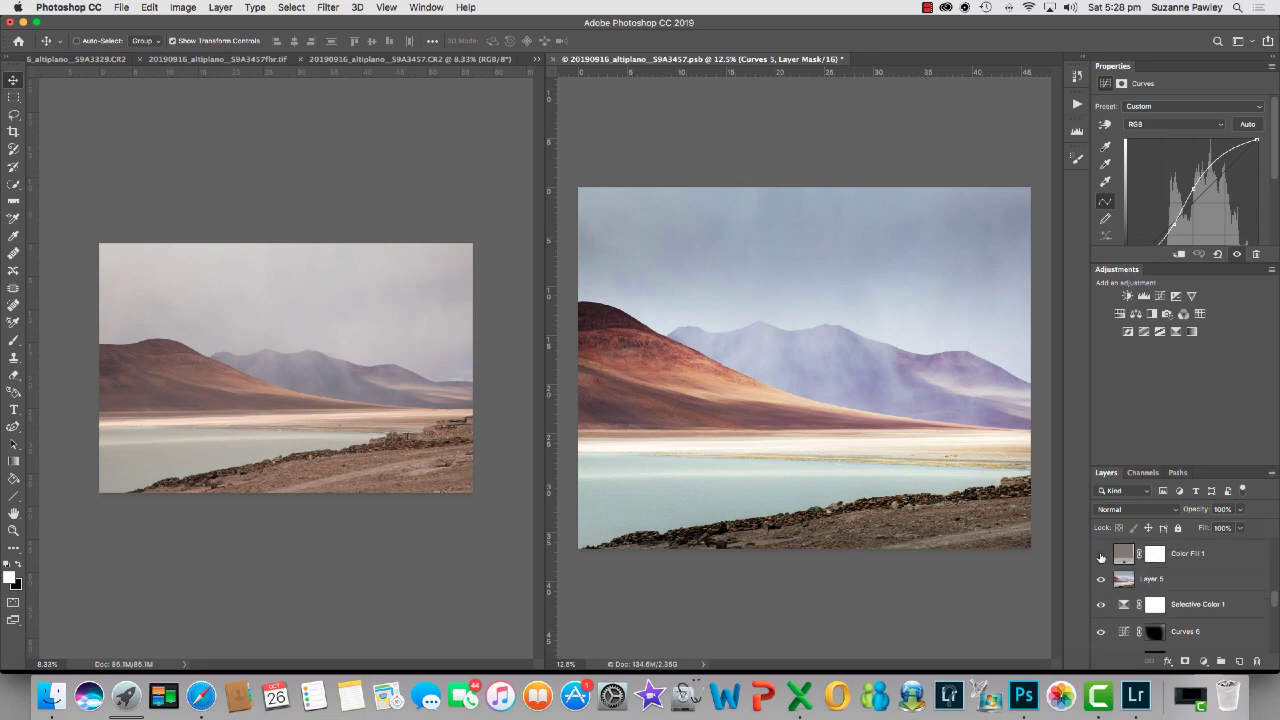
click(1102, 555)
click(1127, 554)
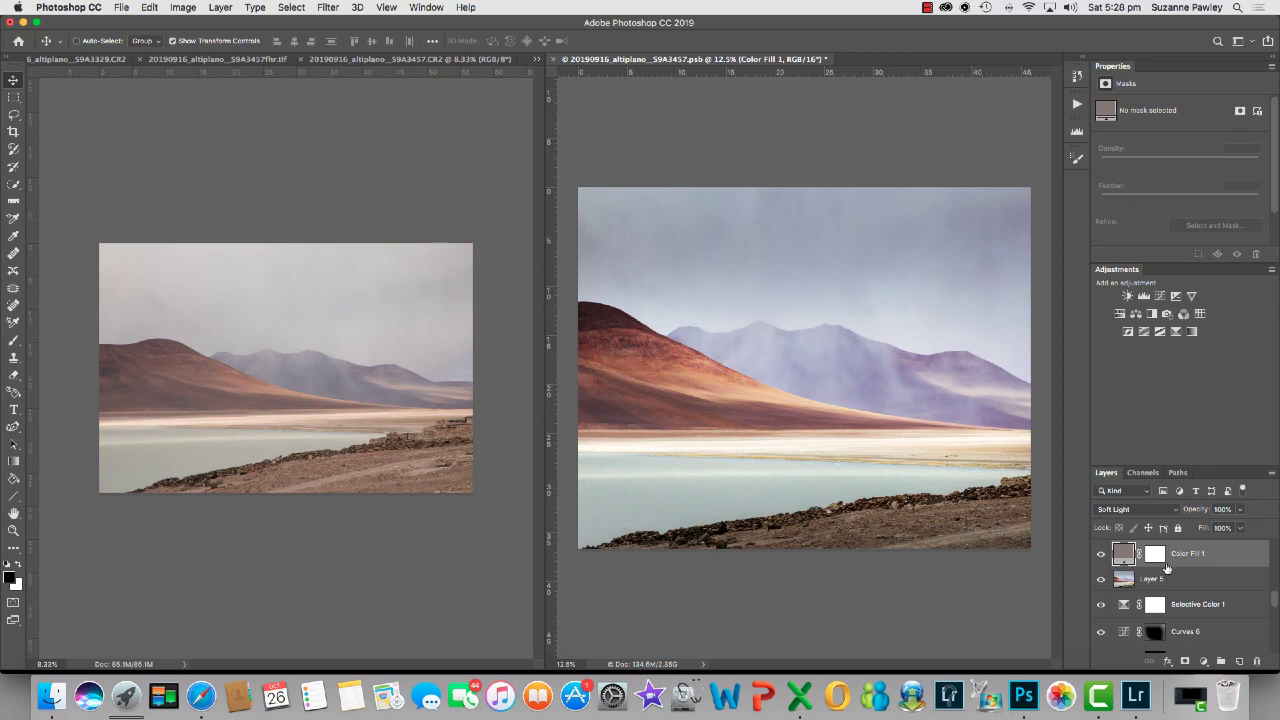
Step: Stamp a new Layer 6 above Color Fill 1 and compare the shoreline, leaving it visible
key(super+alt+shift+e)
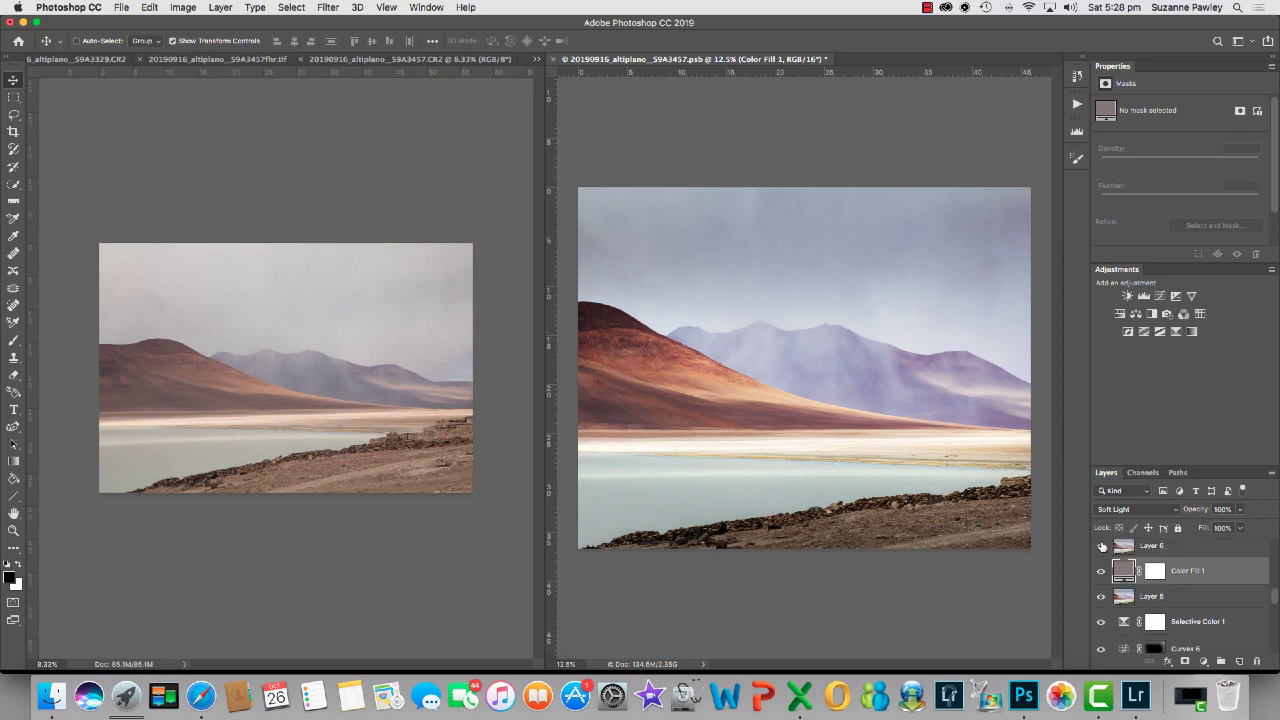
click(1102, 546)
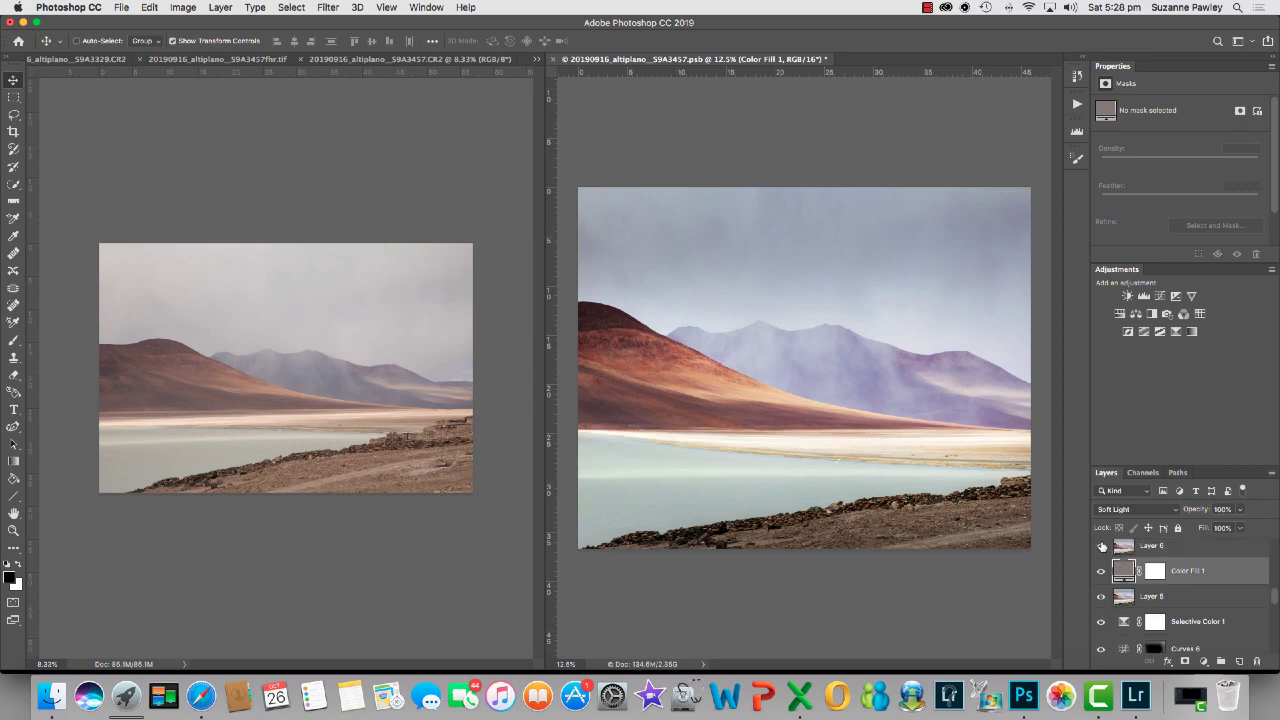
click(1102, 546)
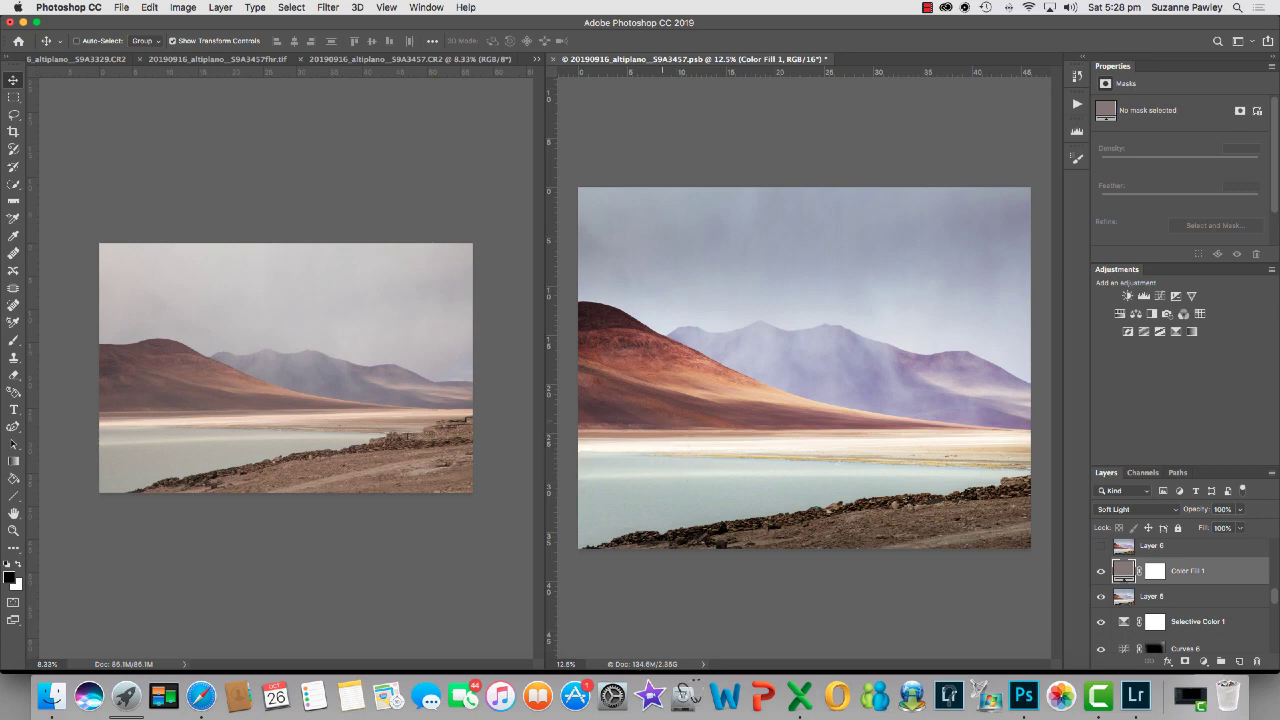
click(1100, 546)
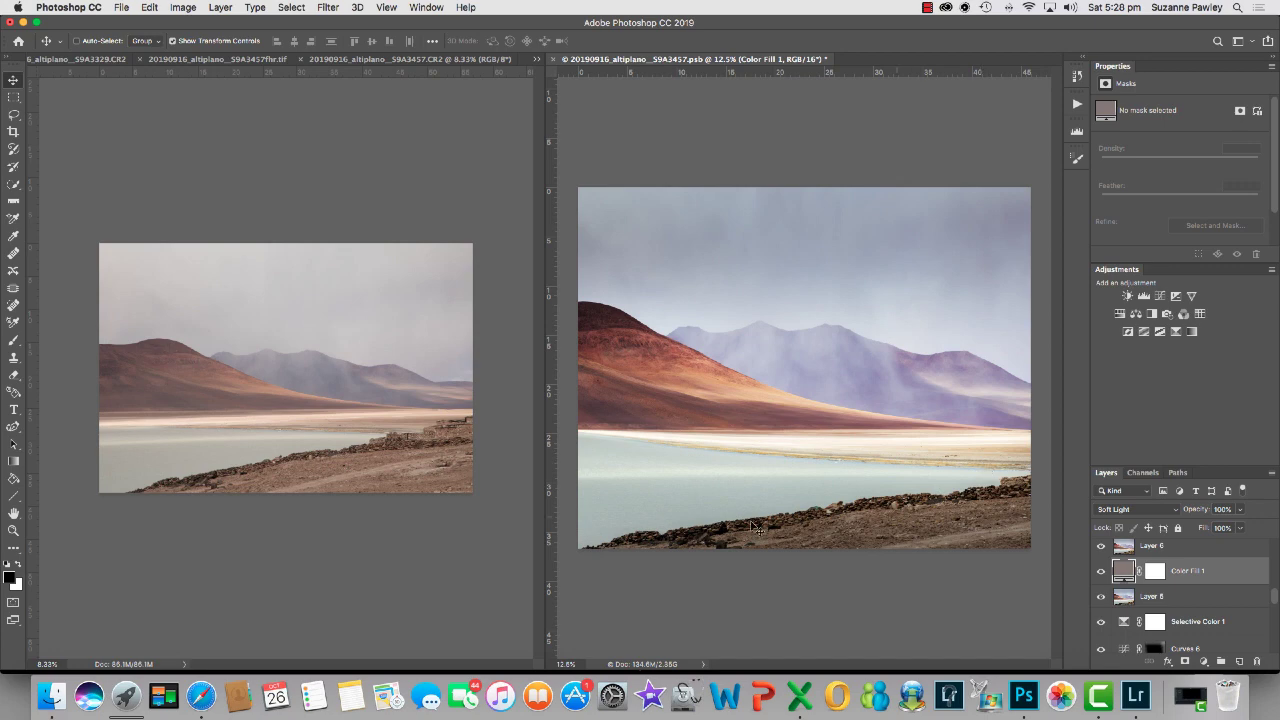
scroll(1102, 581, up, 2)
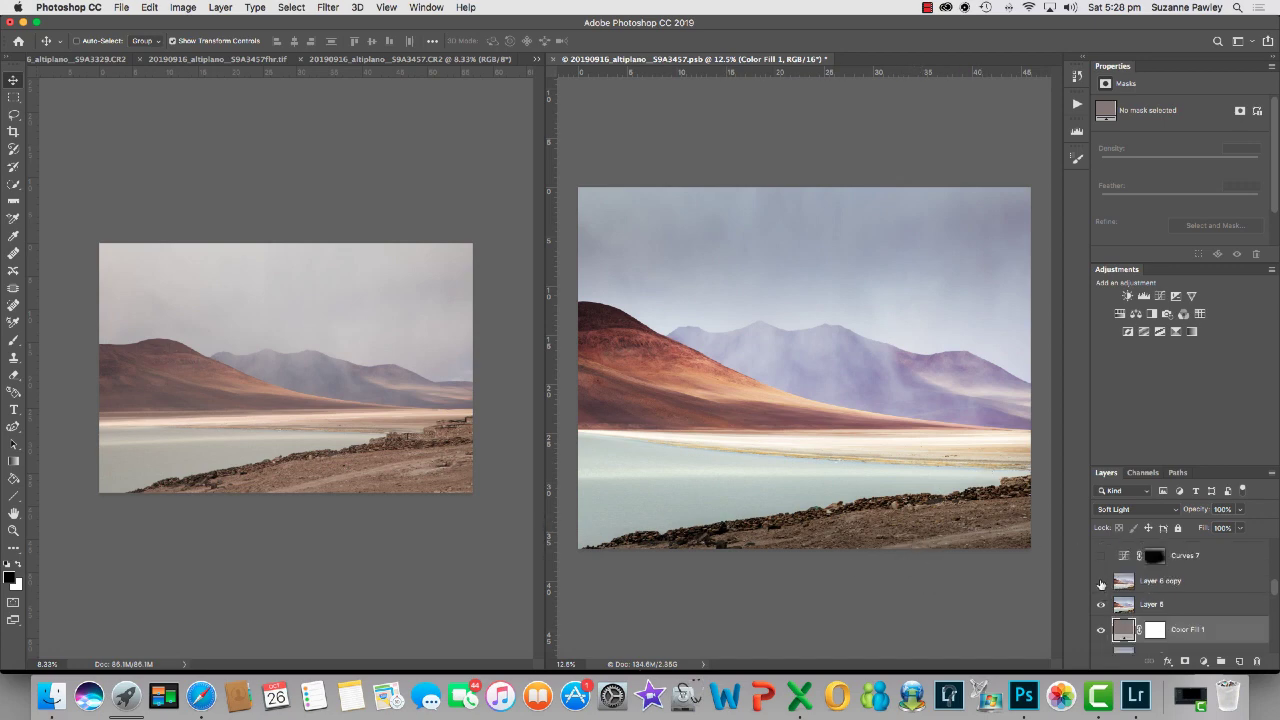
Step: Show Layer 6 copy after comparing the foreground, and turn on Curves 7 to darken the sky
click(1101, 582)
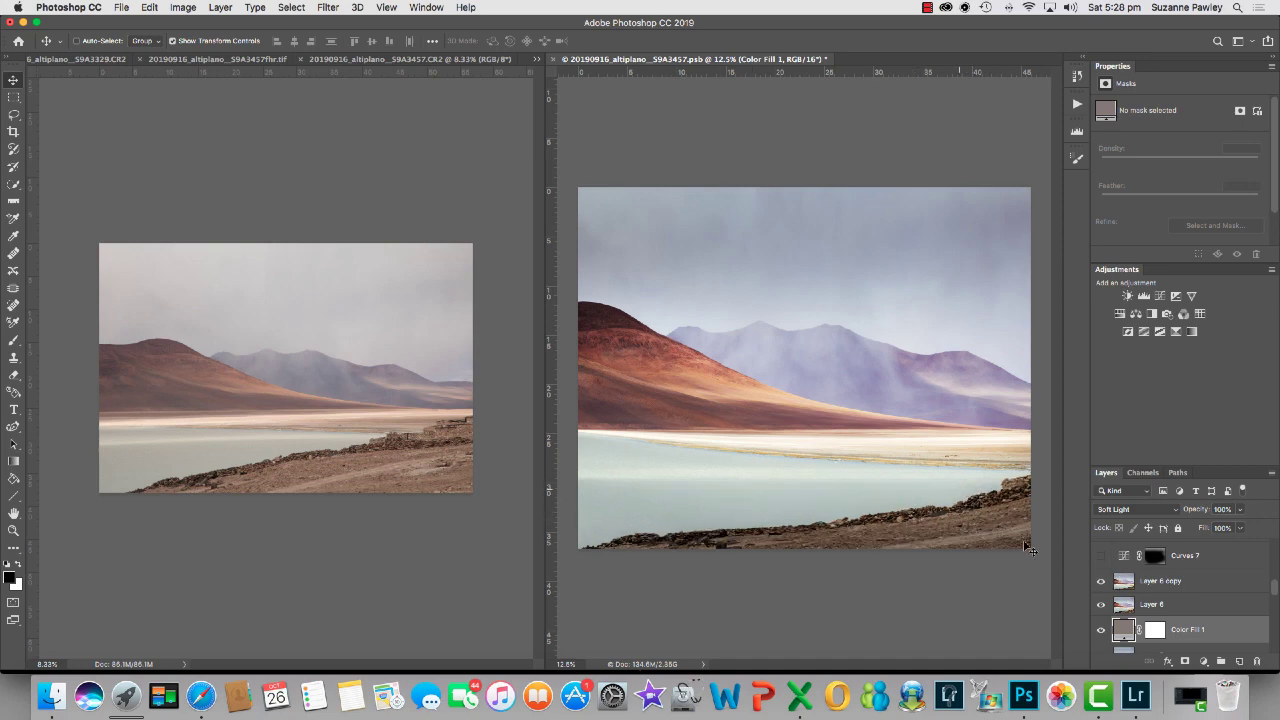
click(1101, 581)
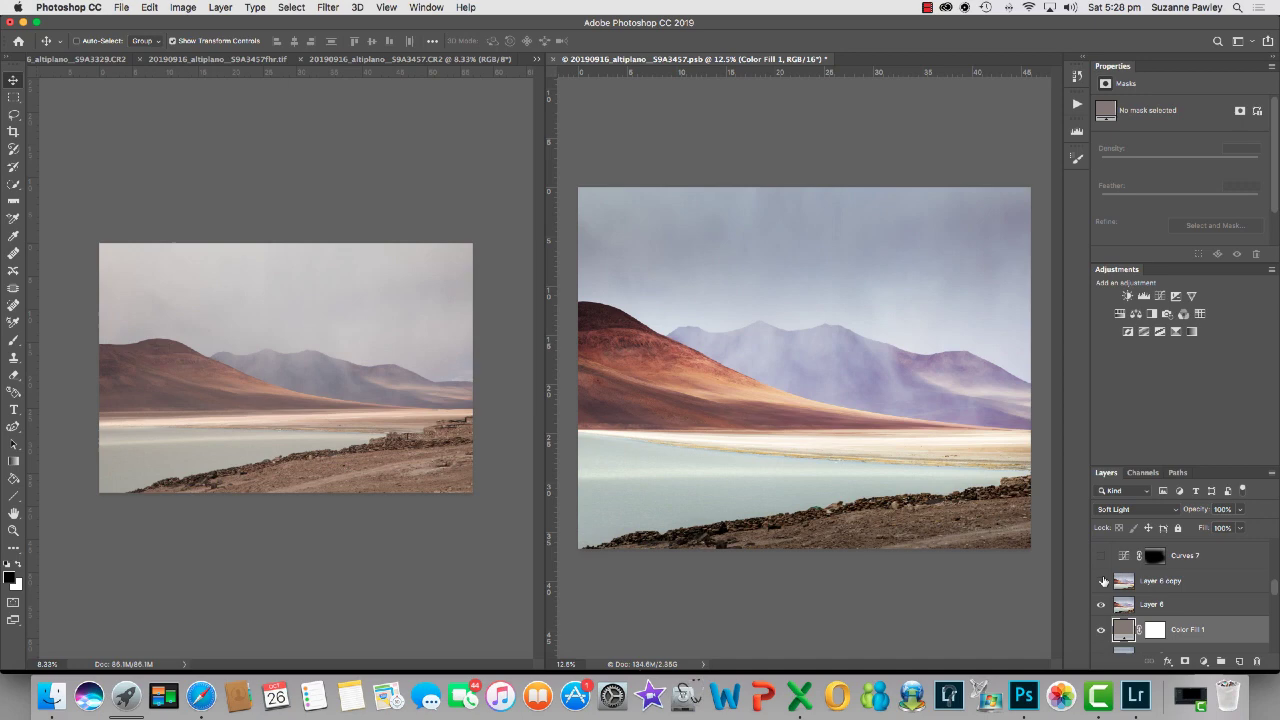
click(1102, 581)
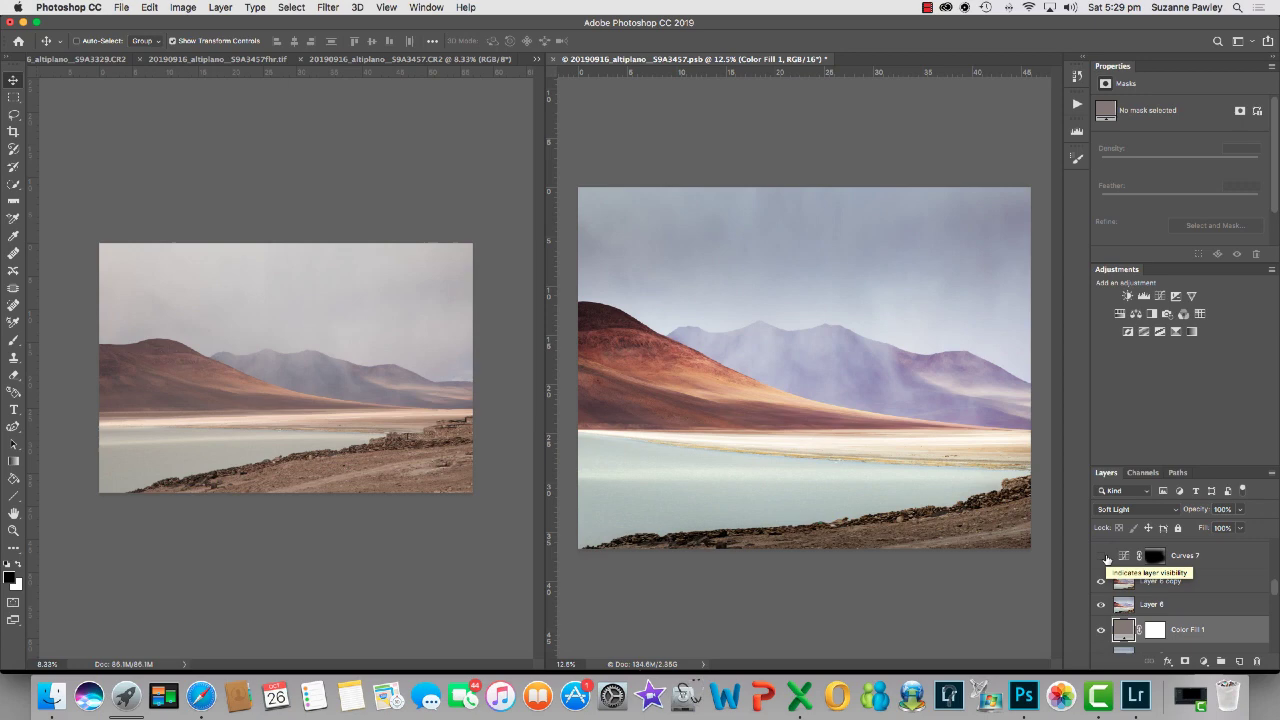
click(1103, 557)
click(1100, 557)
Step: Turn on and select Curves 8, then show Layer 7's pale-shore version of the scene
scroll(1145, 568, up, 2)
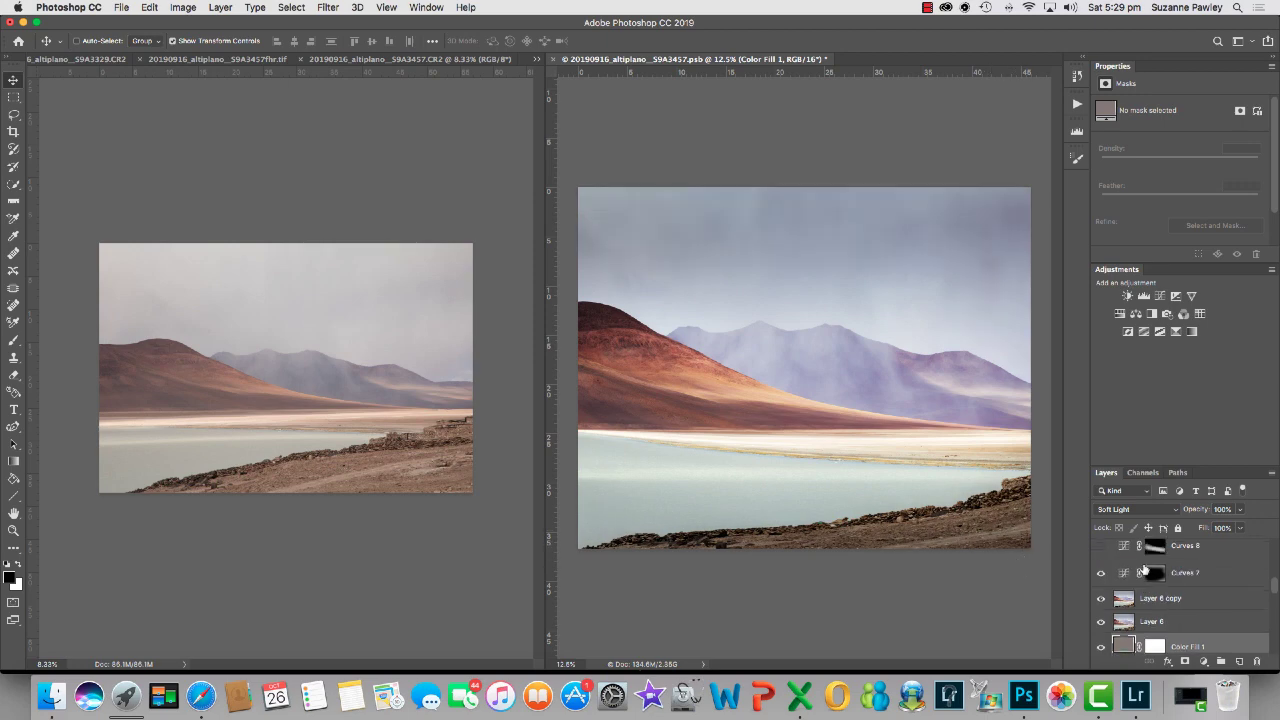
scroll(1145, 568, up, 1)
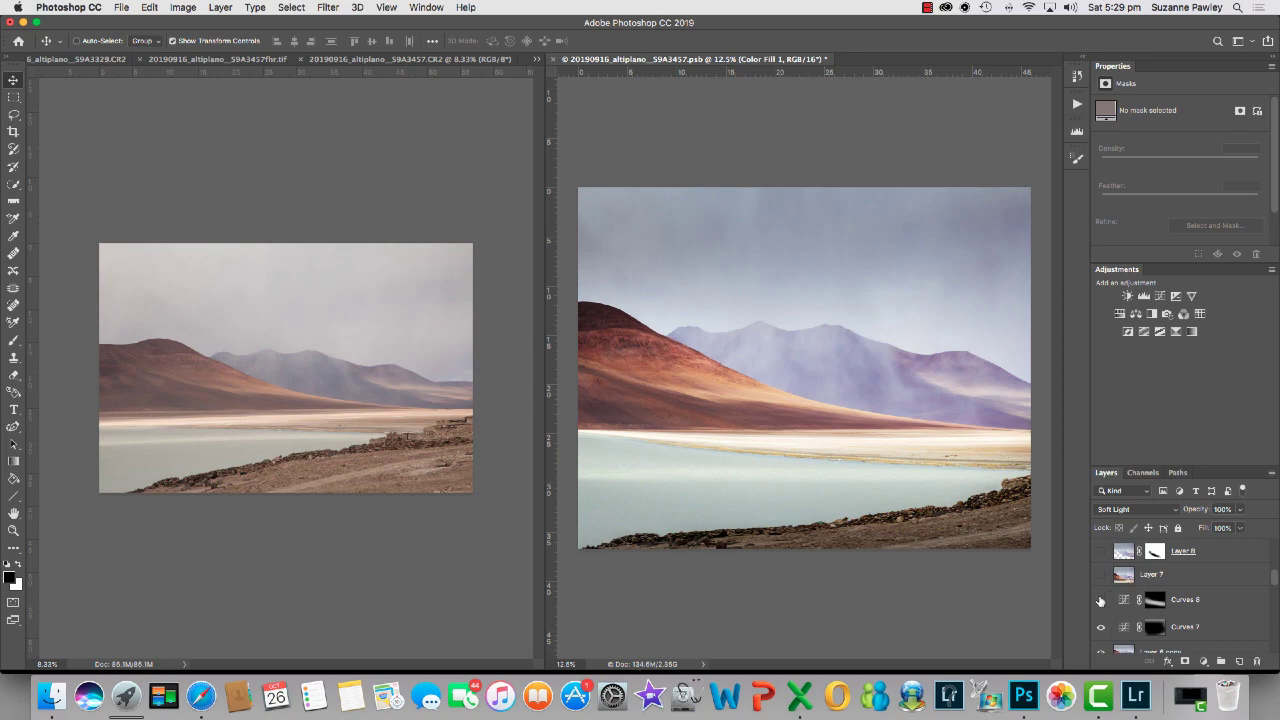
click(1100, 600)
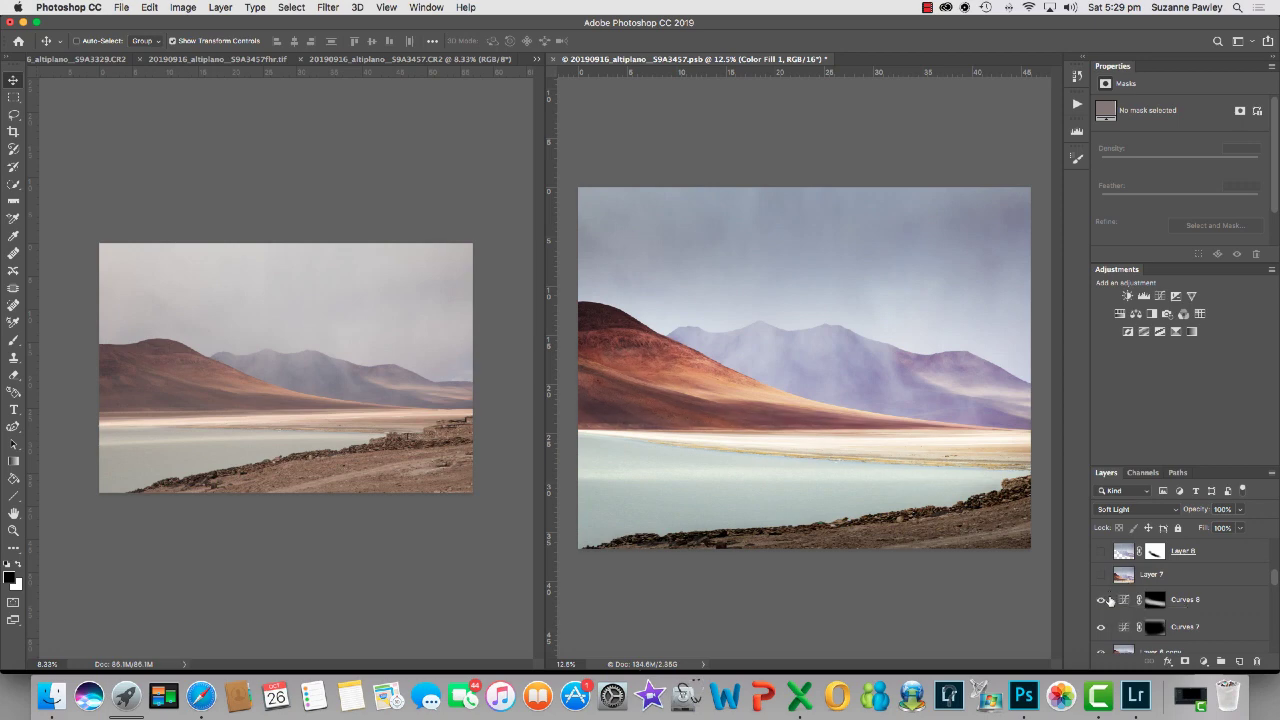
click(1113, 599)
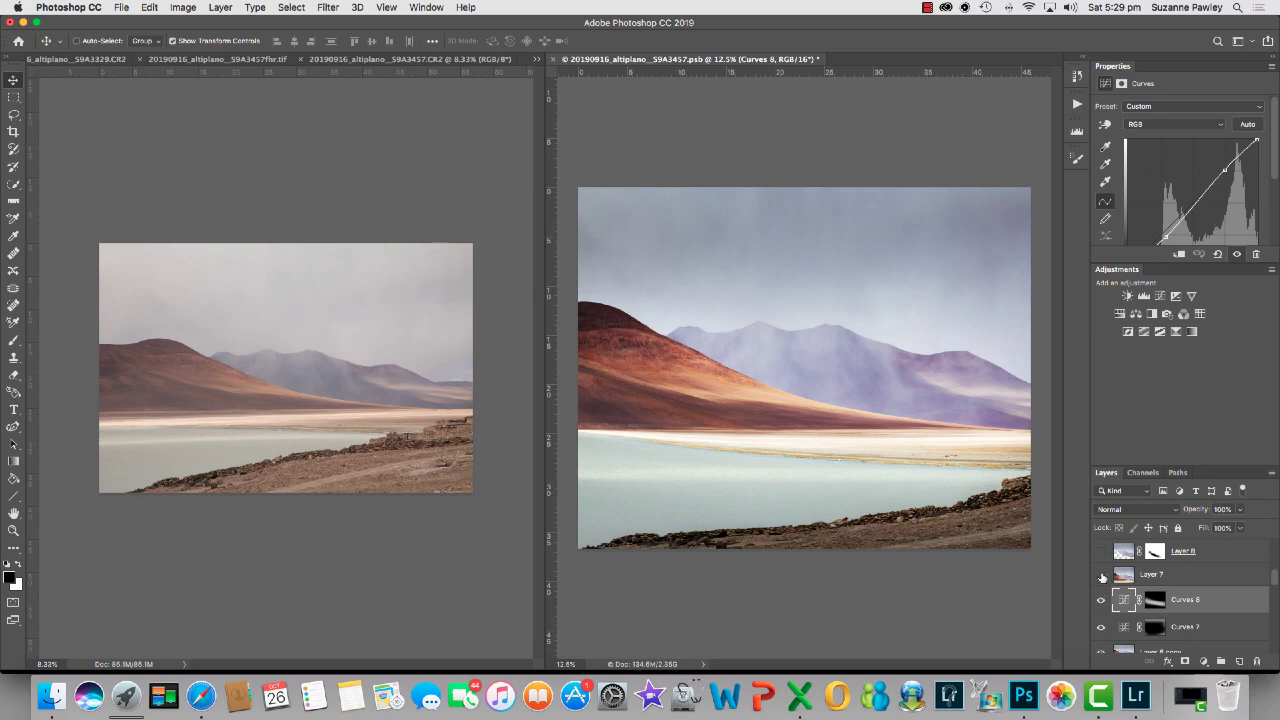
click(1102, 577)
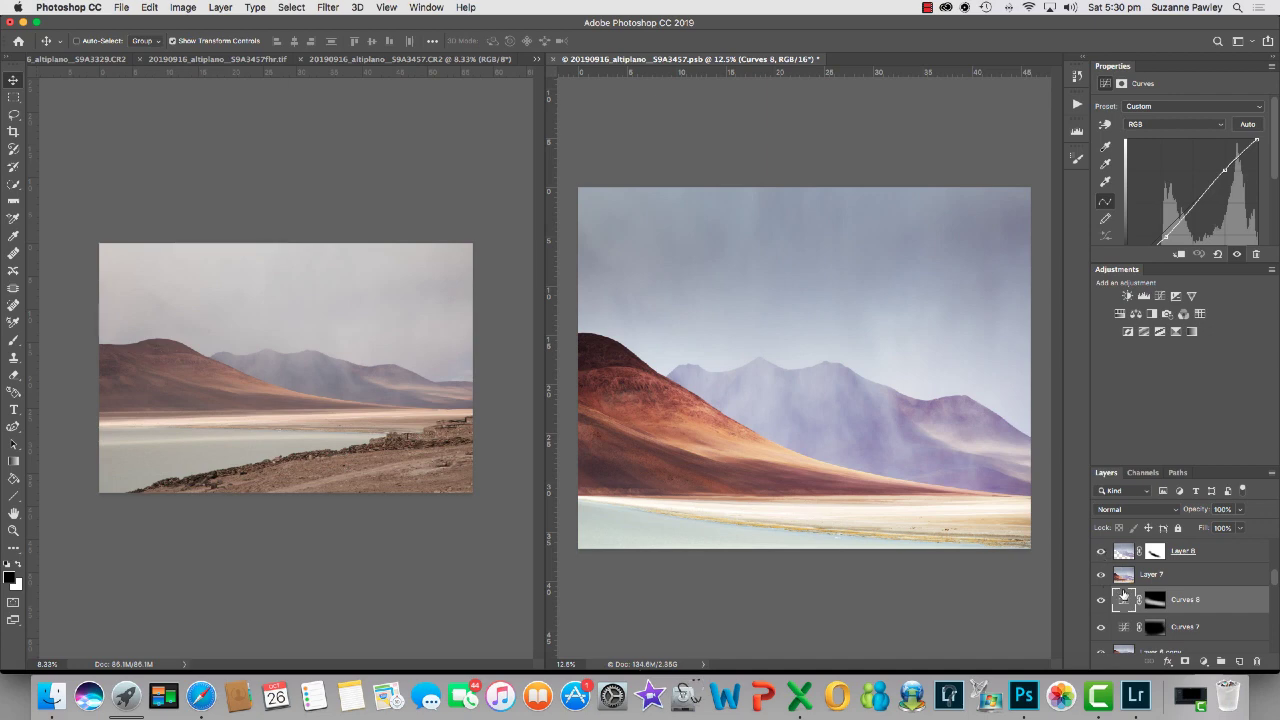
scroll(1124, 596, up, 2)
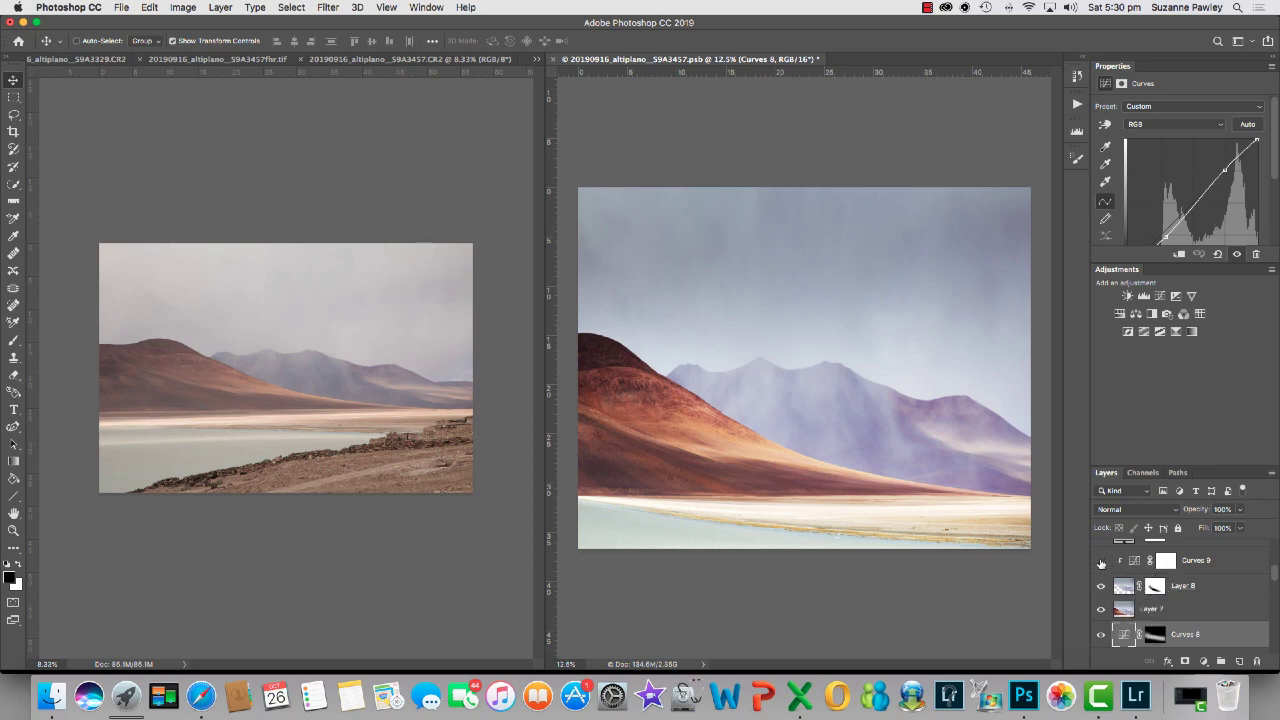
Step: Inspect Curves 9's curve and switch it on to darken the sky and mountains
click(1101, 561)
click(1133, 562)
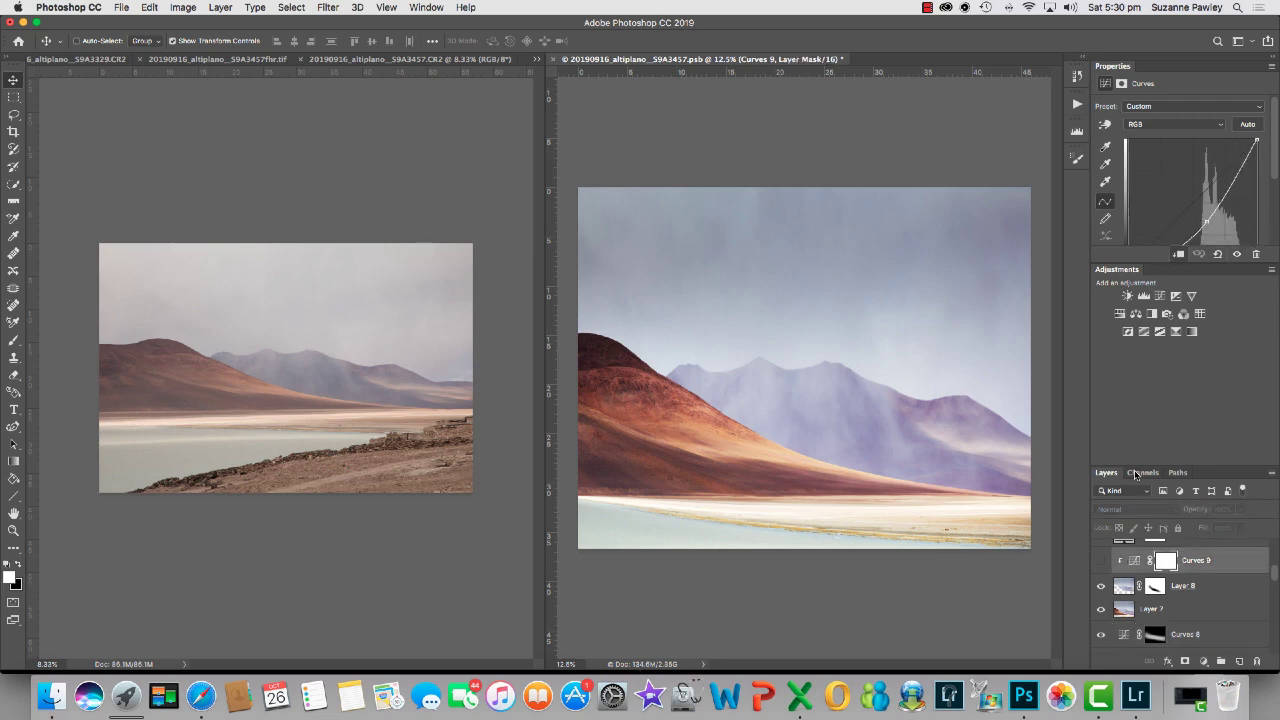
click(1102, 561)
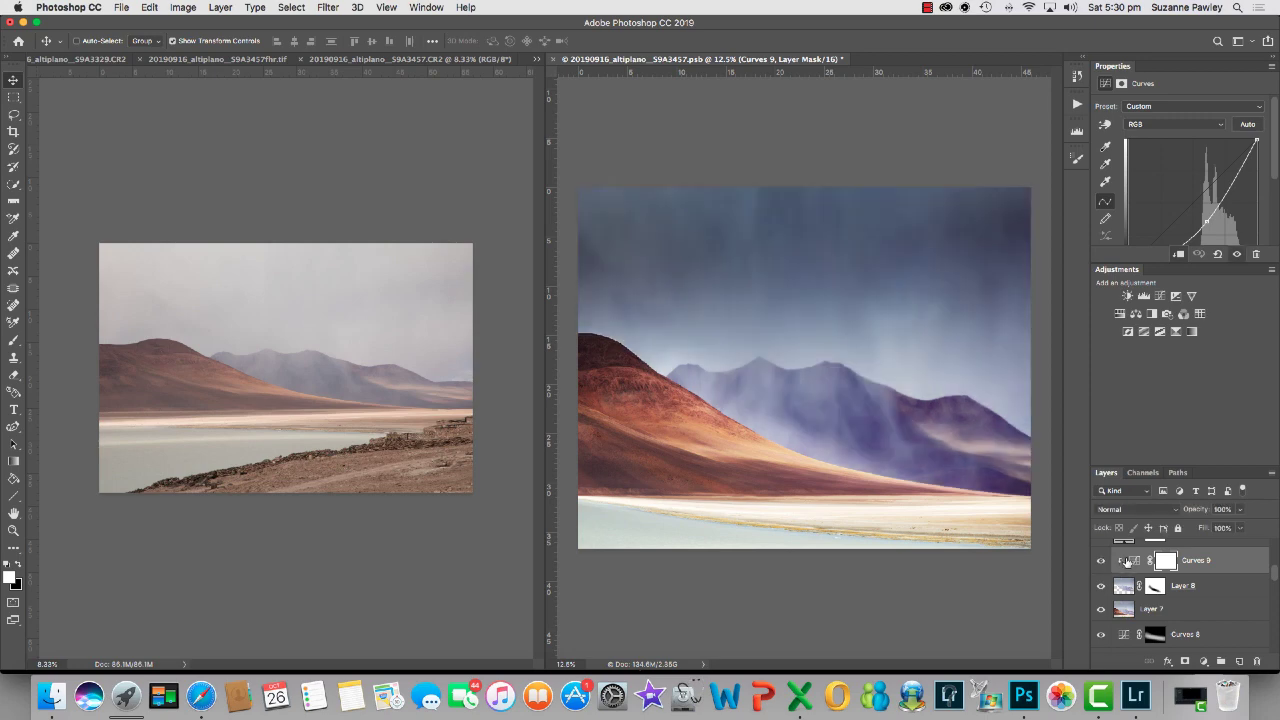
scroll(1127, 563, up, 2)
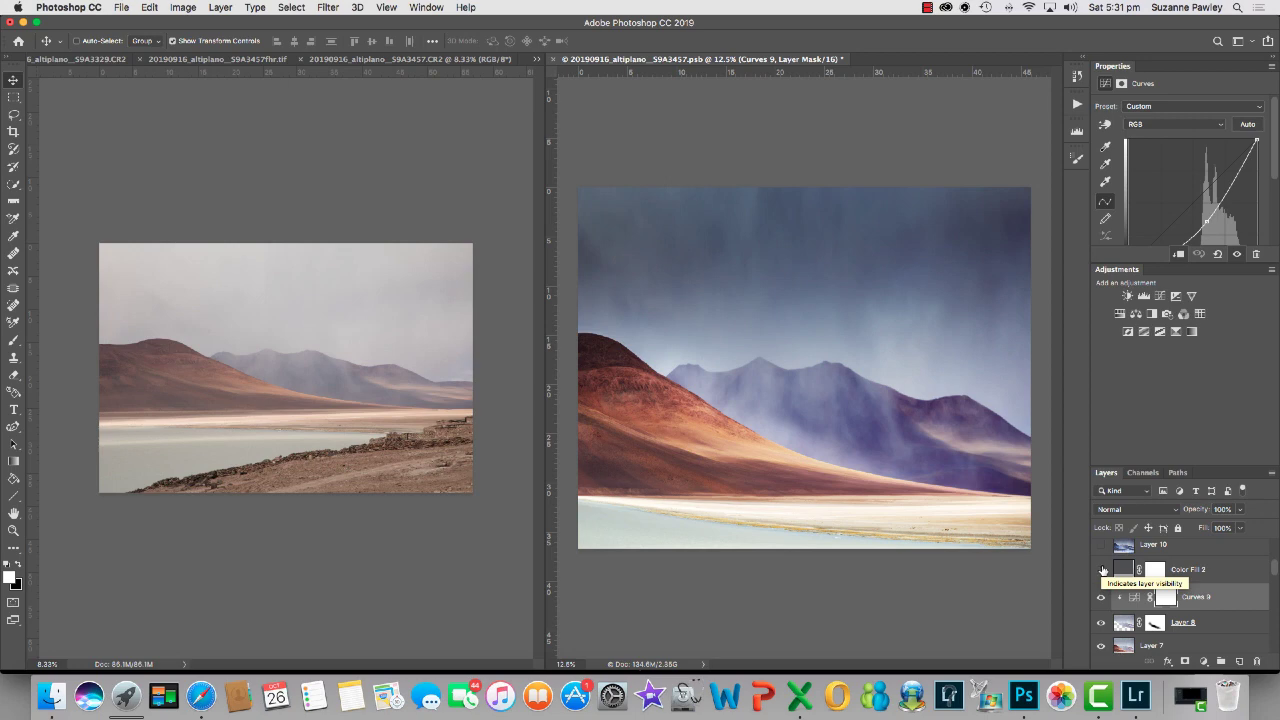
Step: Make Color Fill 2 and Layer 10 with its Camera Raw Filter visible to tint the scene violet-blue
click(1102, 570)
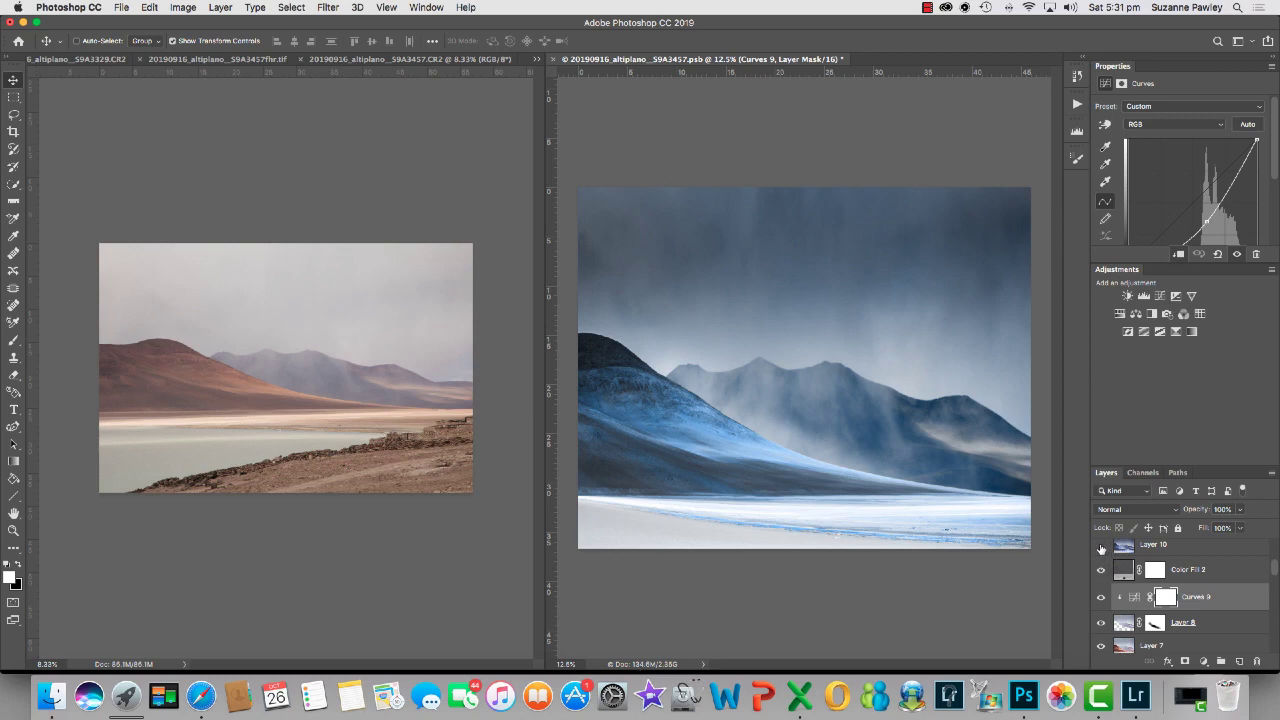
click(1101, 548)
scroll(1157, 569, up, 1)
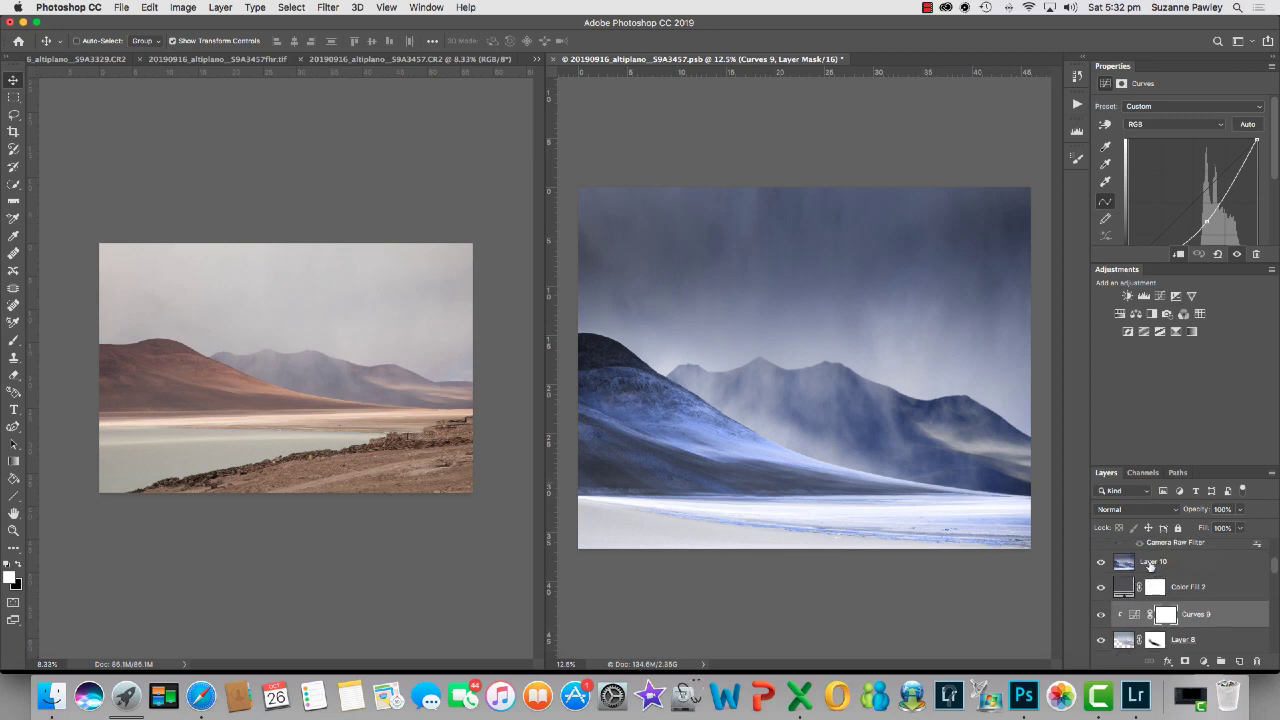
scroll(1100, 550, up, 1)
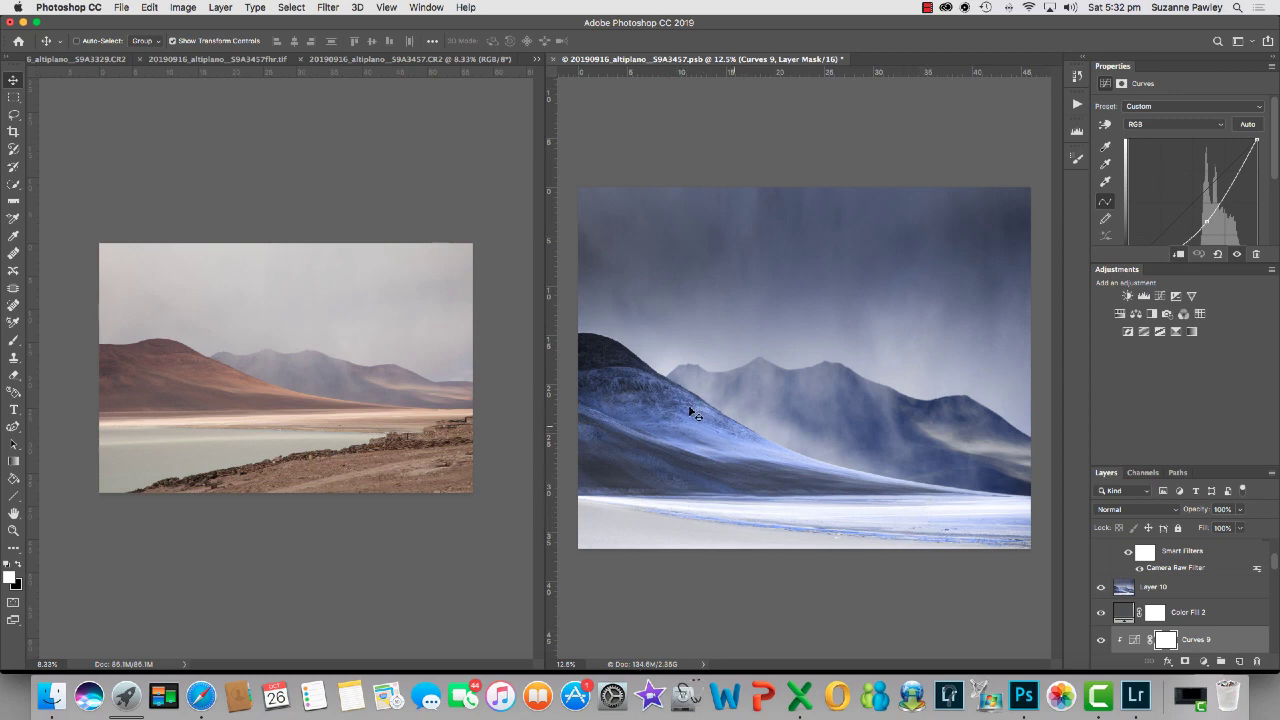
scroll(1152, 592, up, 1)
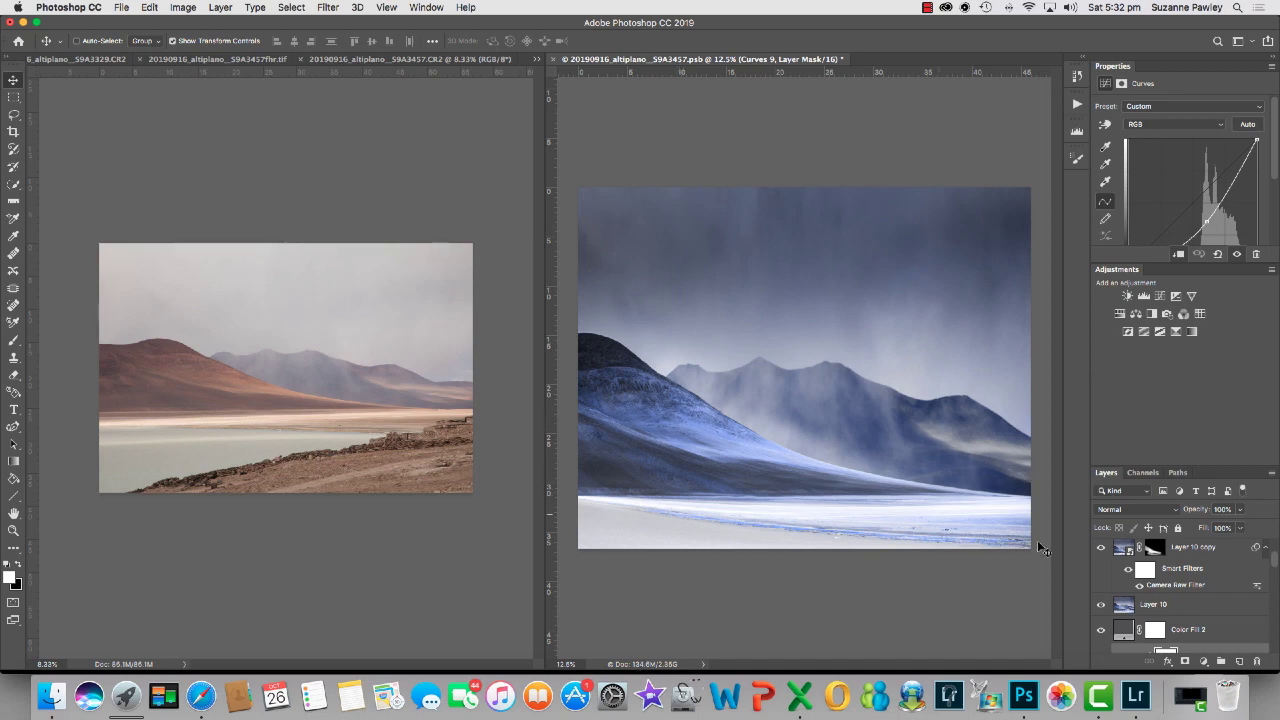
scroll(1130, 556, up, 2)
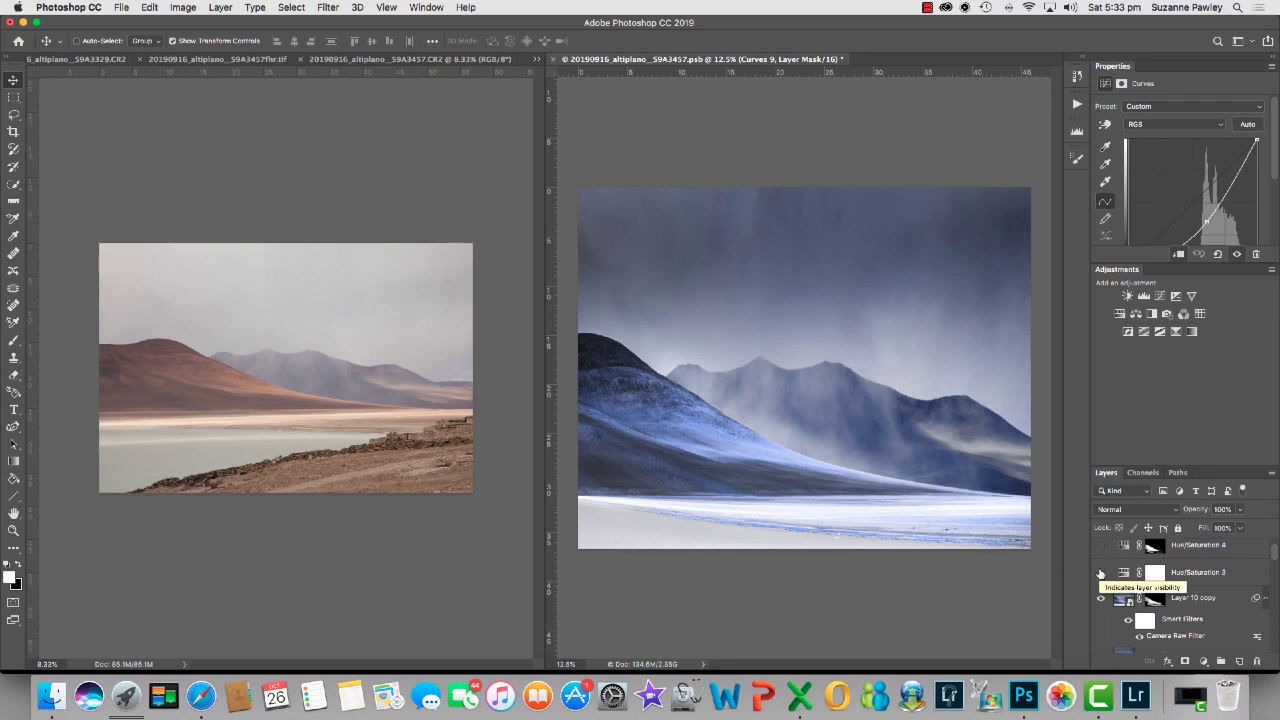
Step: Make the Hue/Saturation 3 and Hue/Saturation 4 adjustment layers visible to mute the blue mountain tones
click(1101, 573)
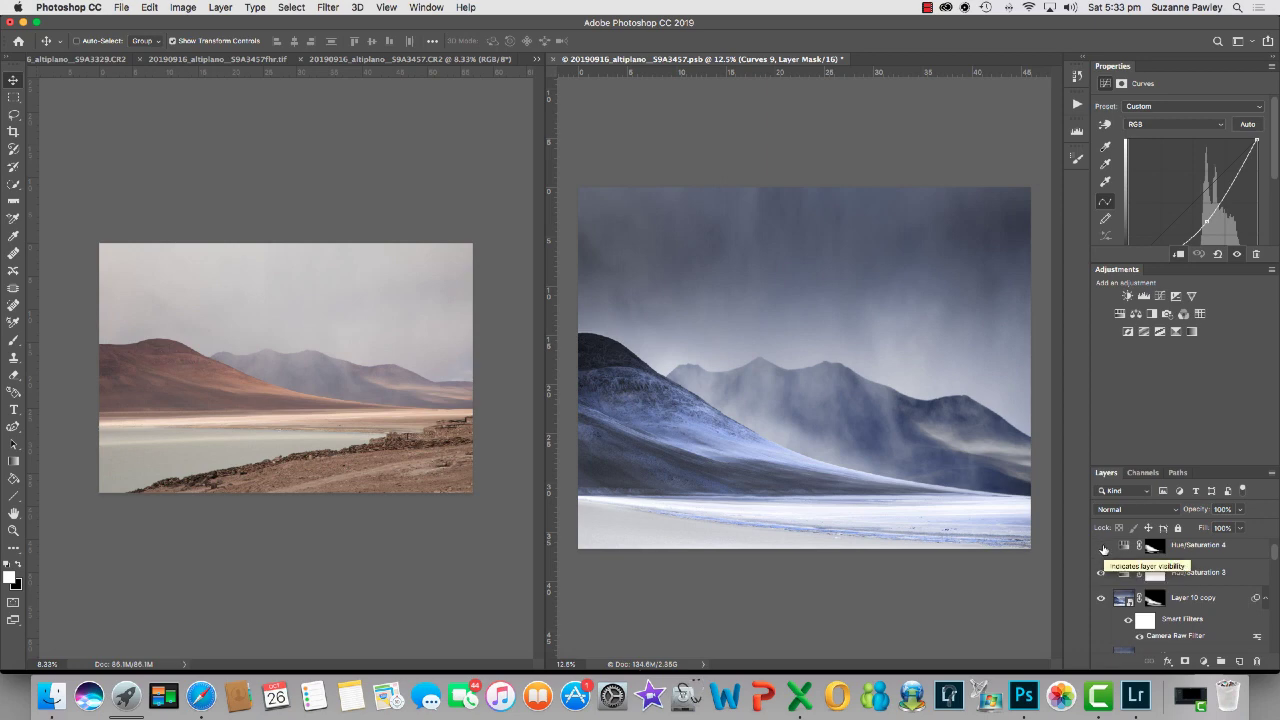
click(1103, 548)
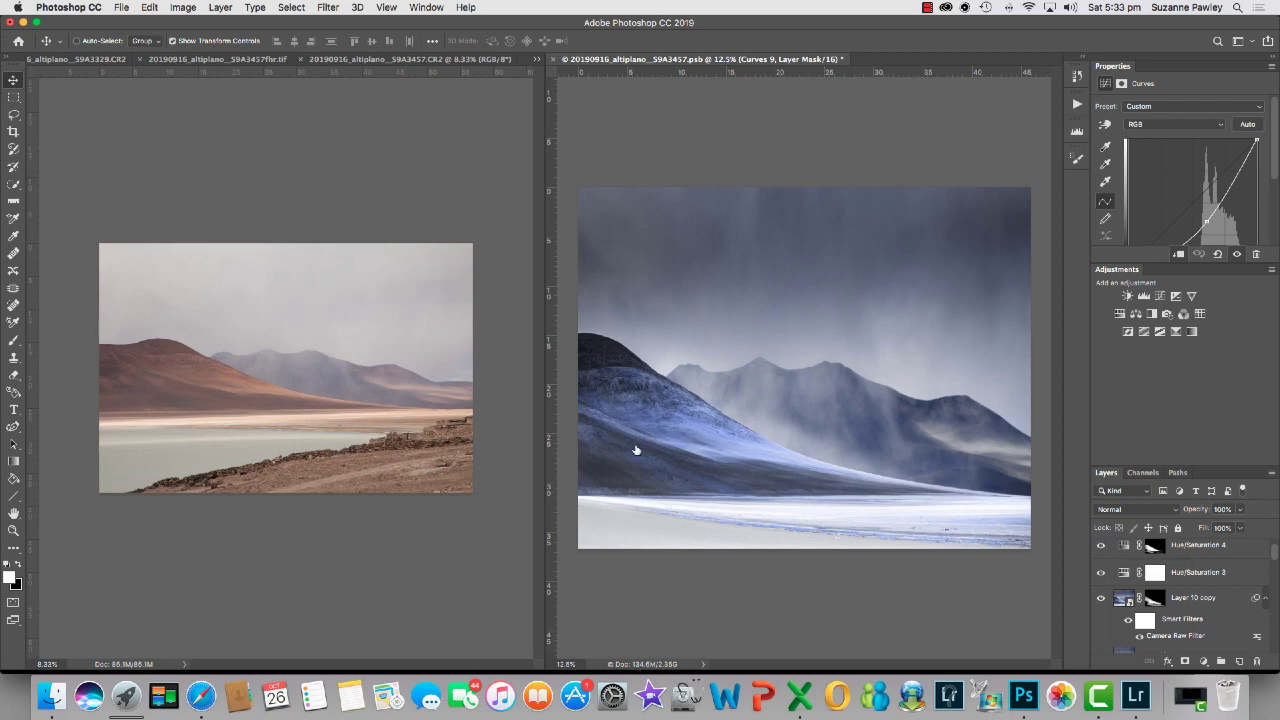